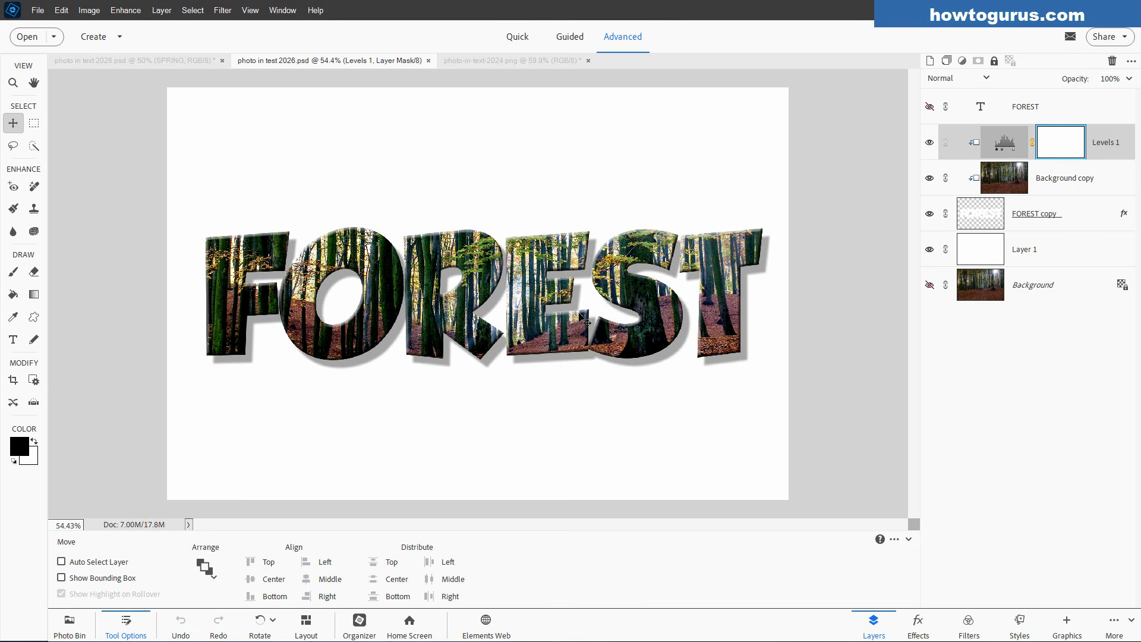
# Show the photo-in-text-2024.png example and close all three open documents.
pyautogui.click(477, 63)
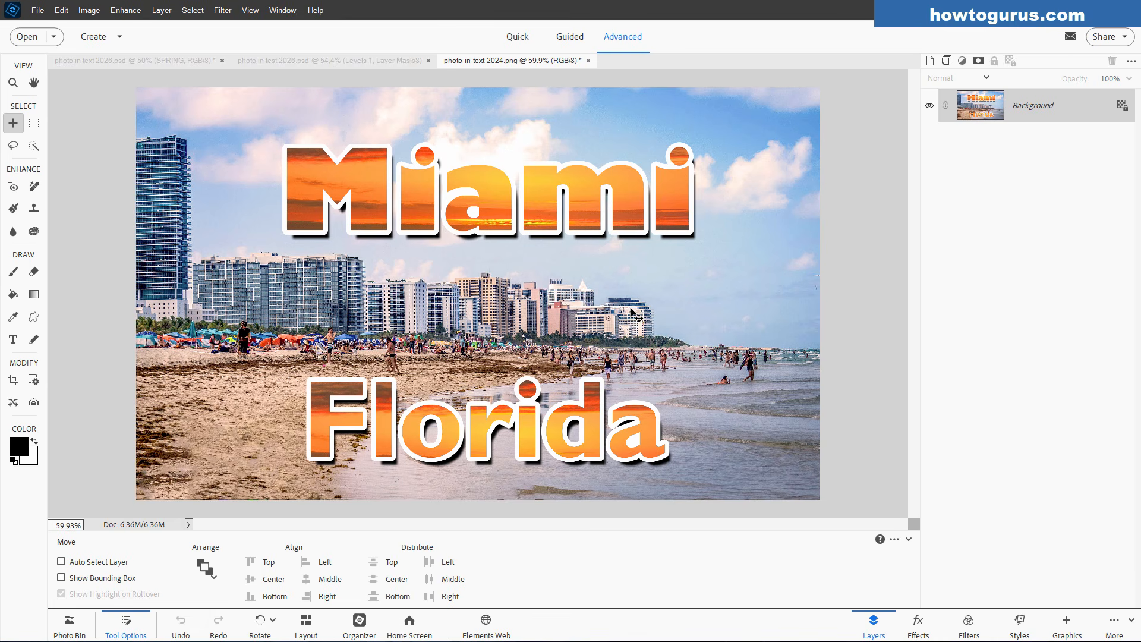
pyautogui.click(589, 61)
pyautogui.click(428, 61)
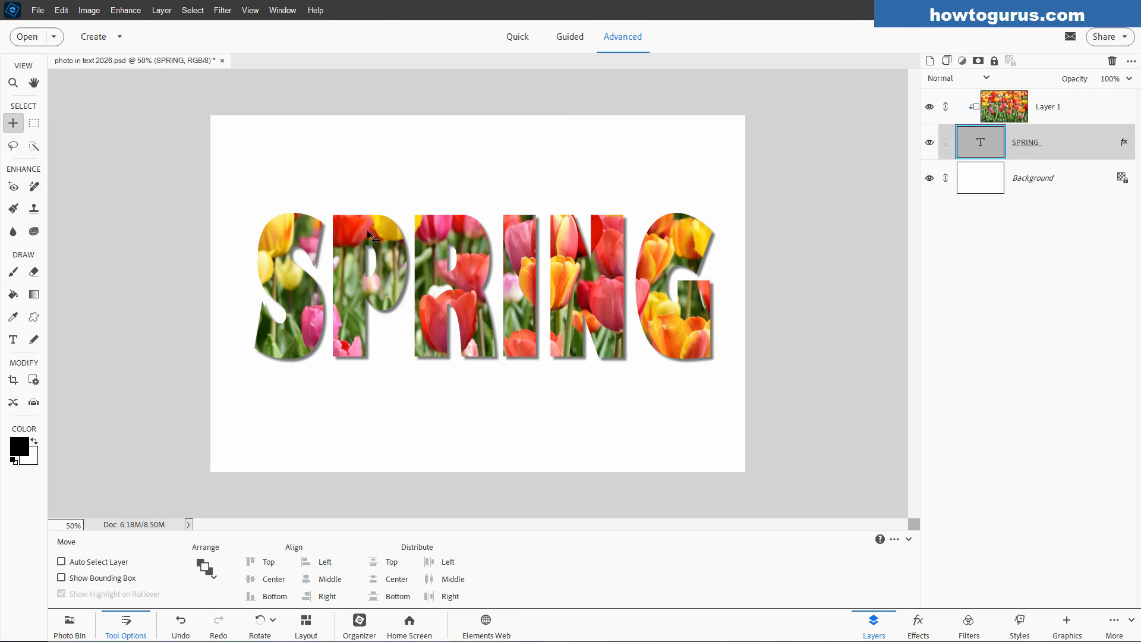
pyautogui.click(222, 61)
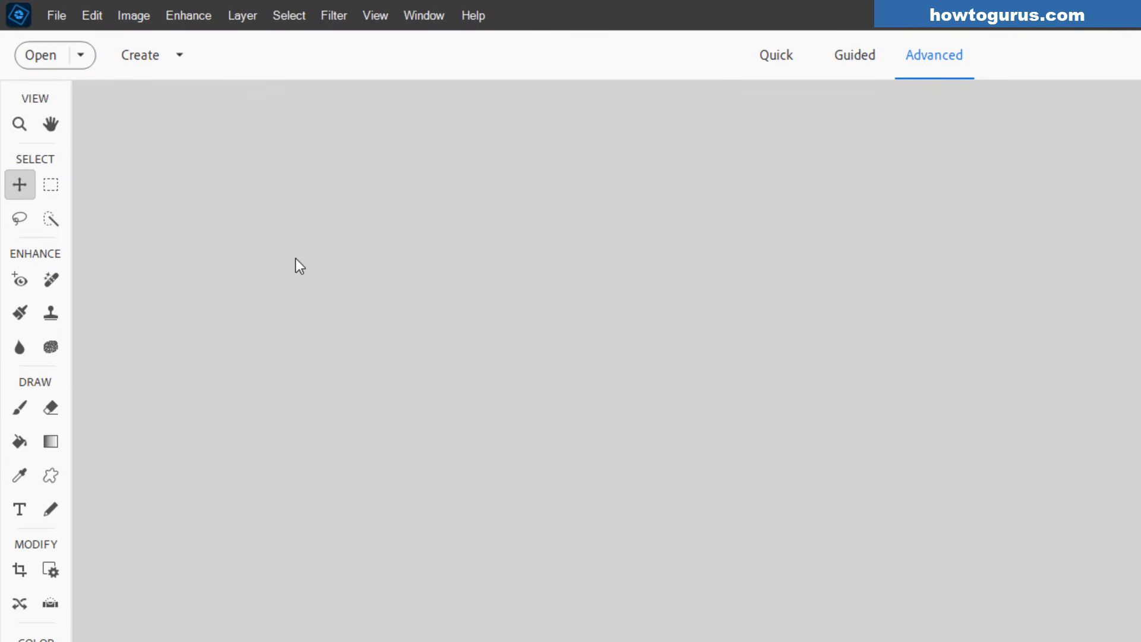
# Create a blank document at Default Photoshop Elements Size, 6 x 4 inches, 300 pixels/inch, RGB Color, with a white background.
pyautogui.click(49, 18)
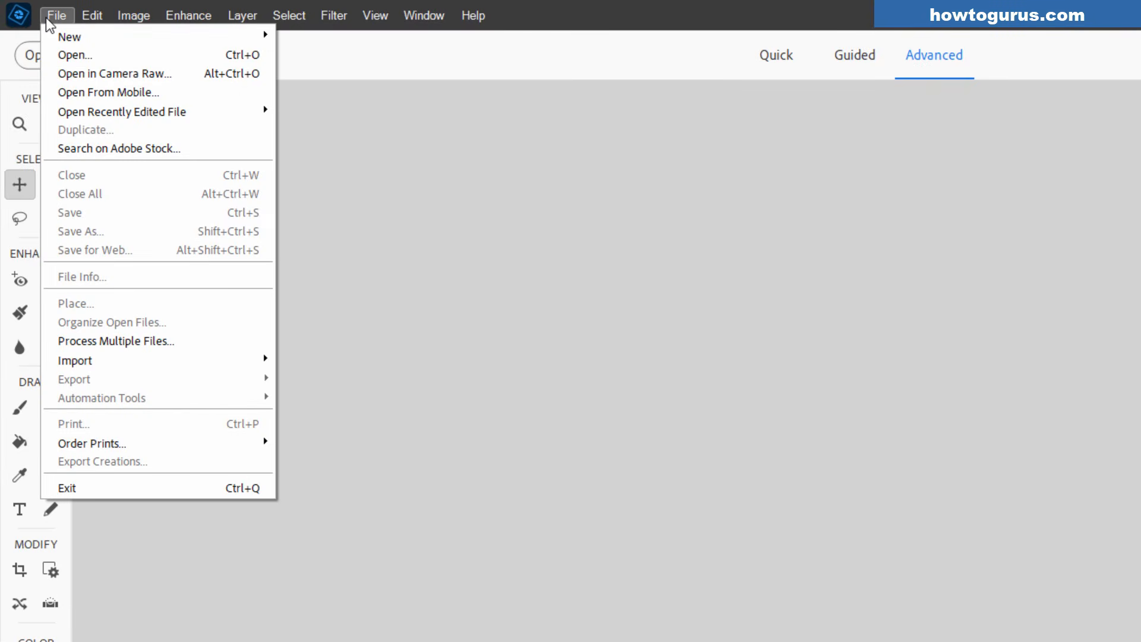
pyautogui.moveTo(77, 38)
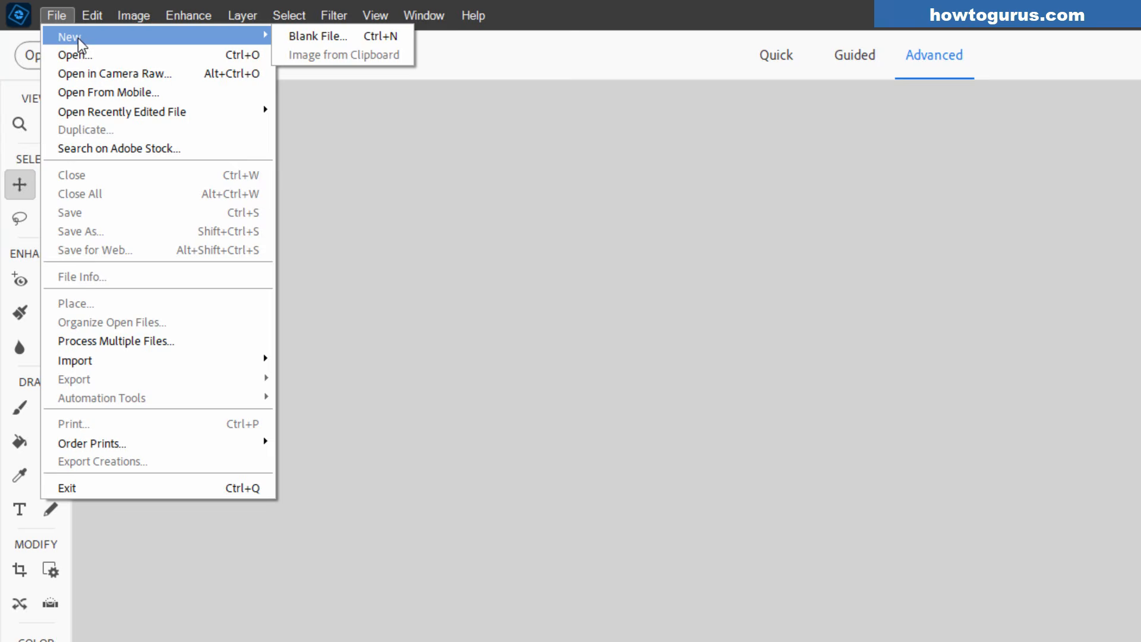
pyautogui.click(337, 35)
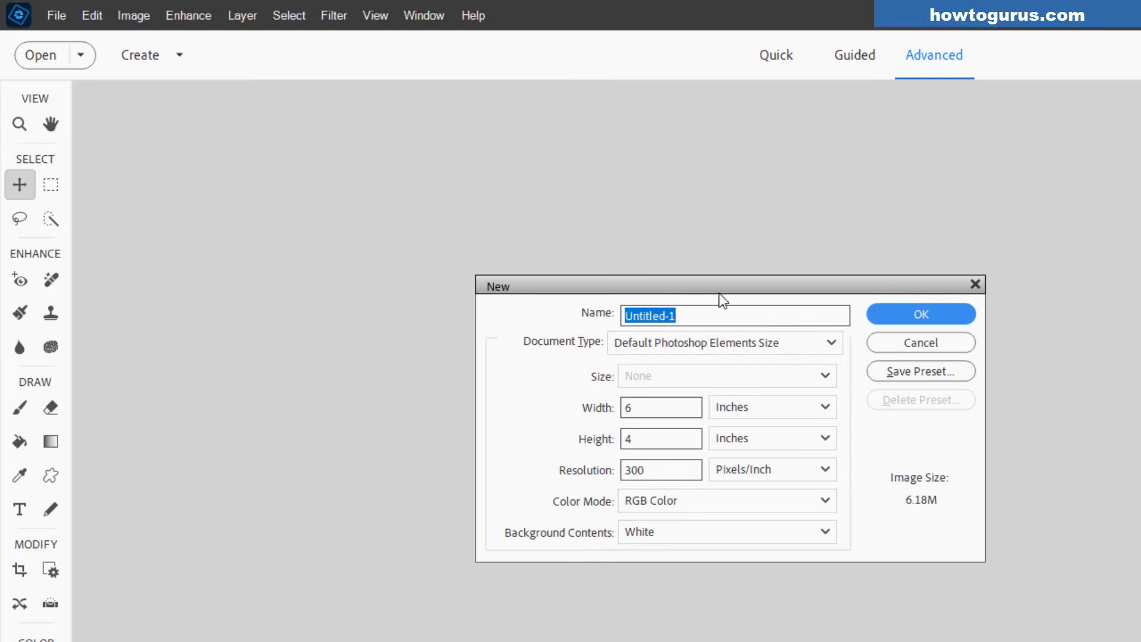
pyautogui.click(758, 343)
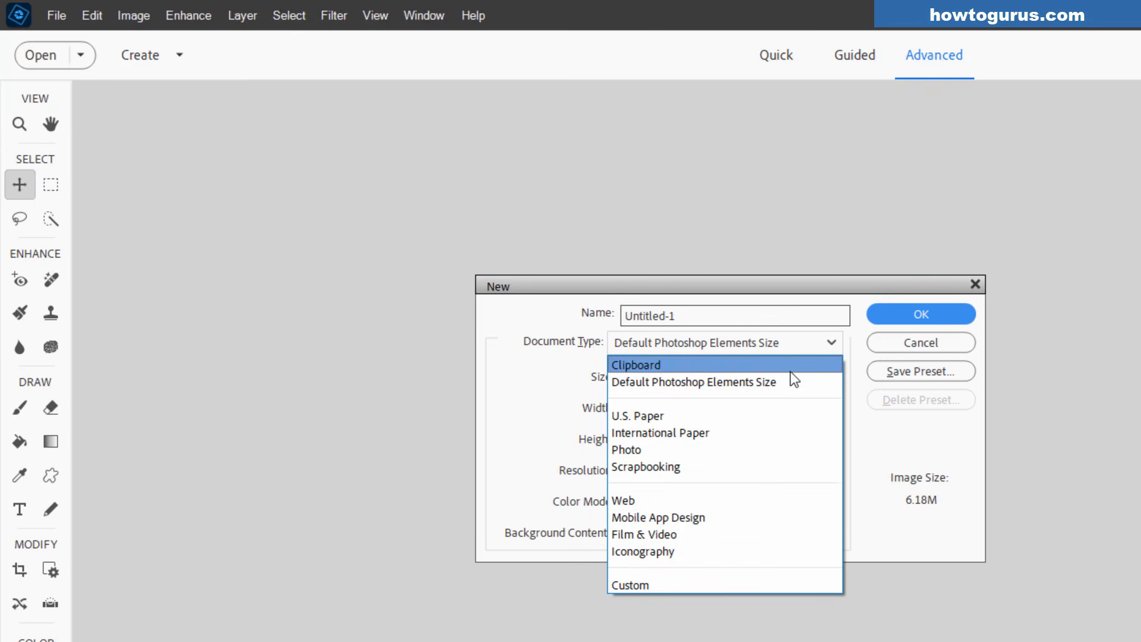
pyautogui.click(907, 304)
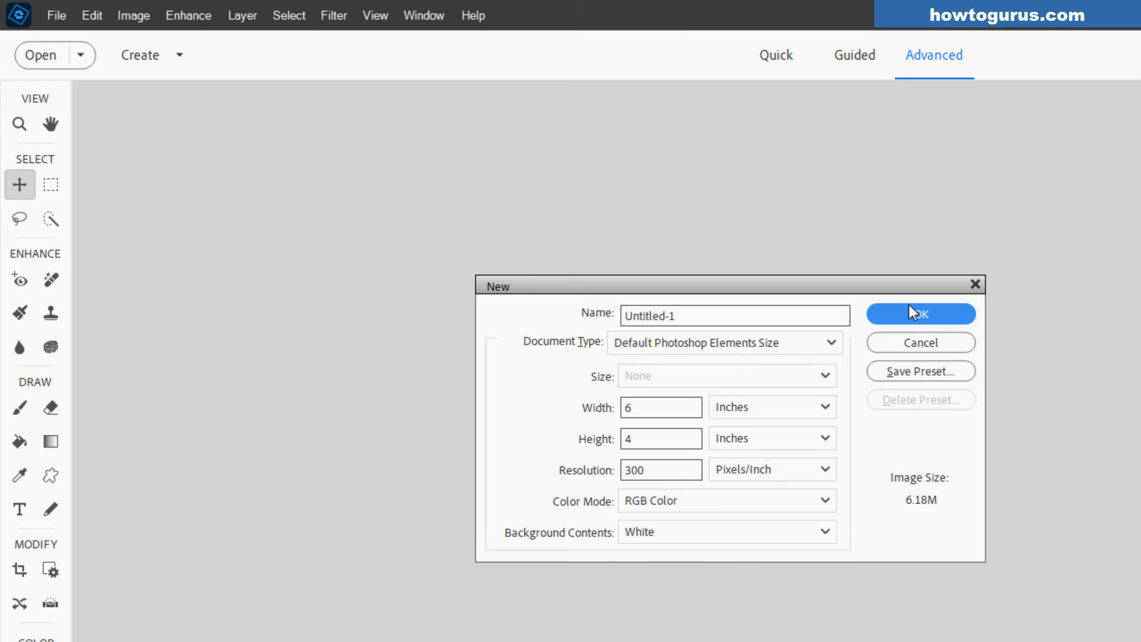
pyautogui.click(908, 304)
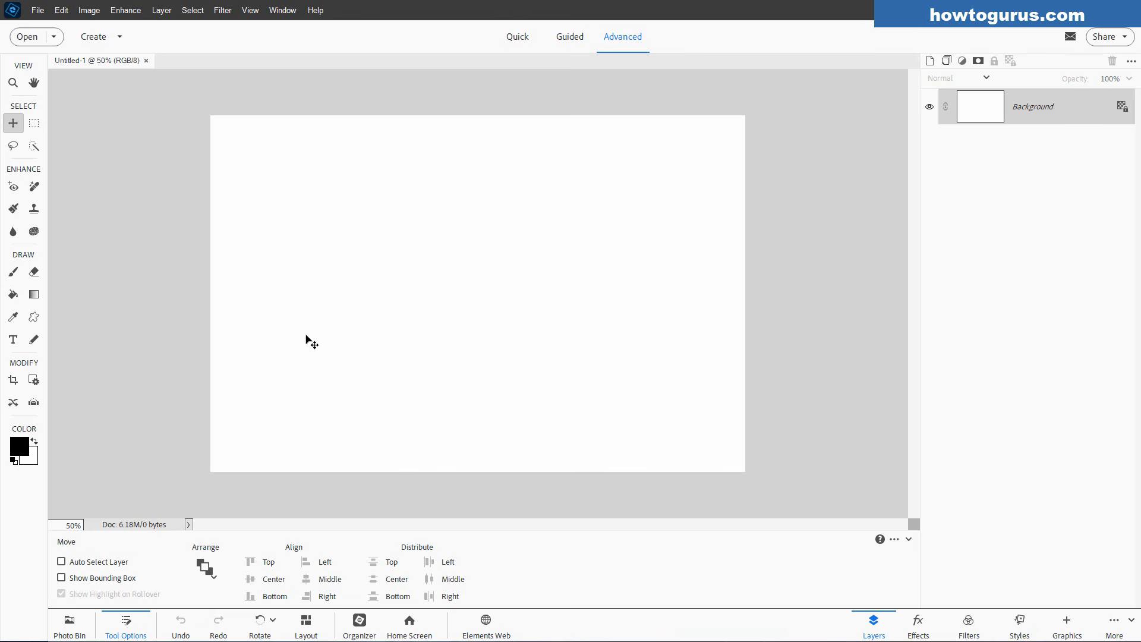
# Add the horizontal text SPRING to the canvas, replacing the placeholder text, and move it toward the canvas centre.
pyautogui.click(13, 339)
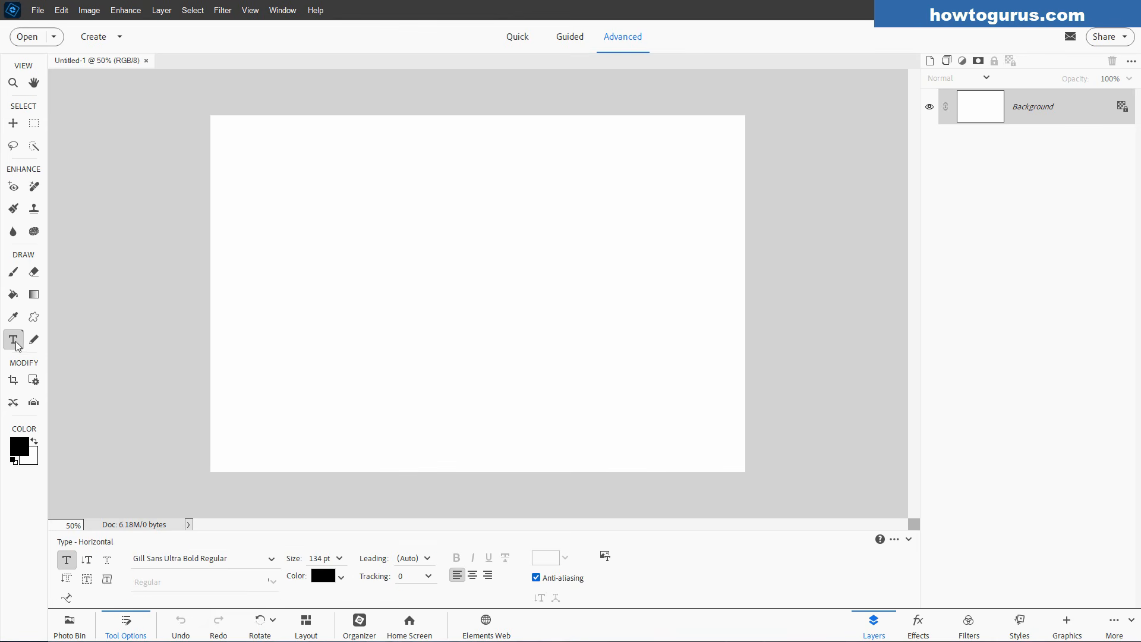
pyautogui.click(358, 305)
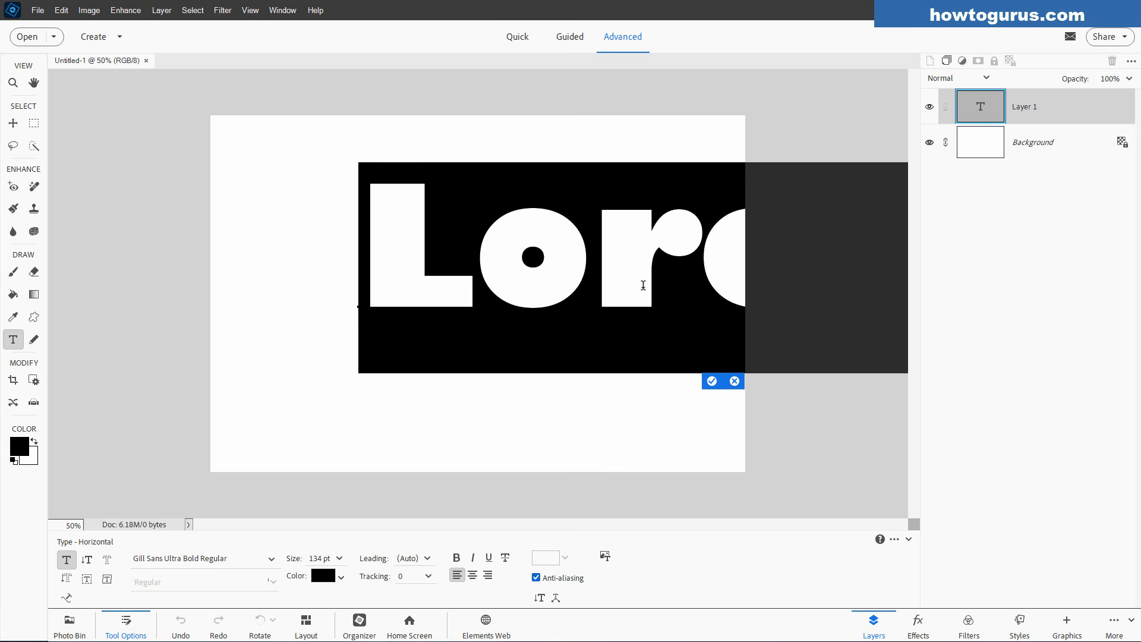
pyautogui.press('BackSpace')
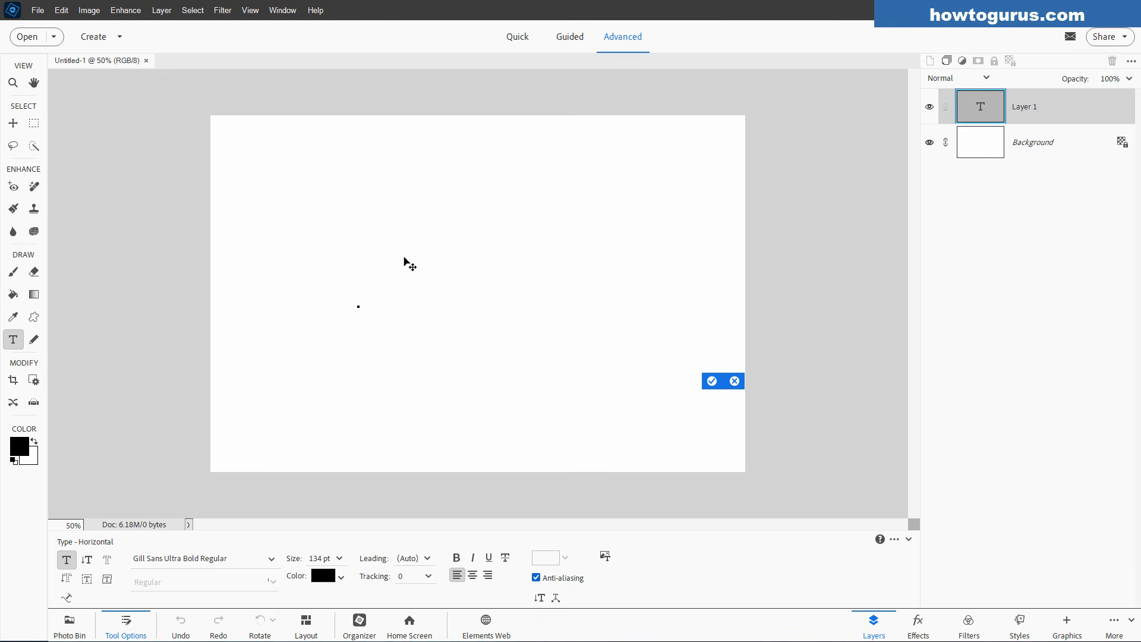
pyautogui.write('SPR')
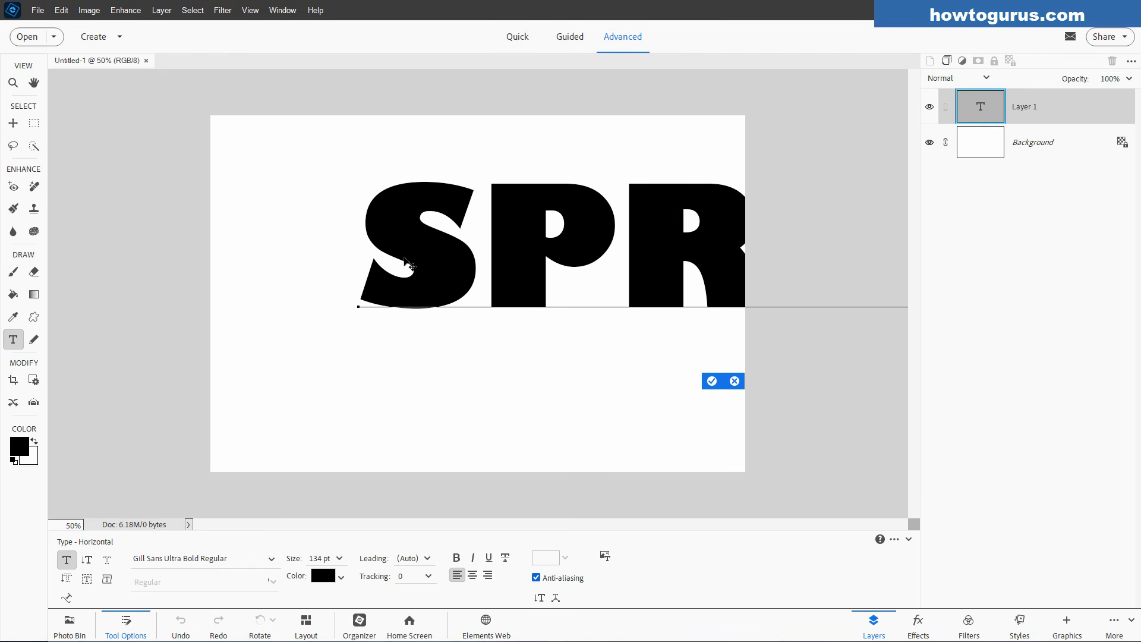
pyautogui.click(712, 381)
pyautogui.press('v')
pyautogui.moveTo(654, 301); pyautogui.dragTo(424, 330)
# Reduce the SPRING text's font size to 72 pt and centre the word on the canvas.
pyautogui.doubleClick(441, 304)
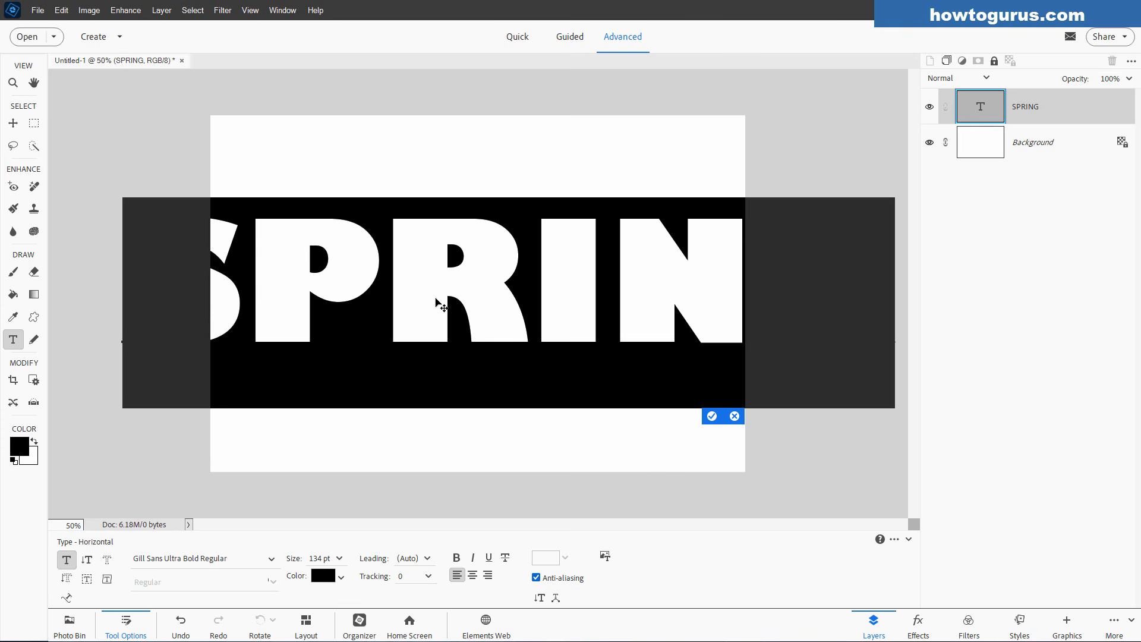
pyautogui.click(339, 558)
pyautogui.click(323, 464)
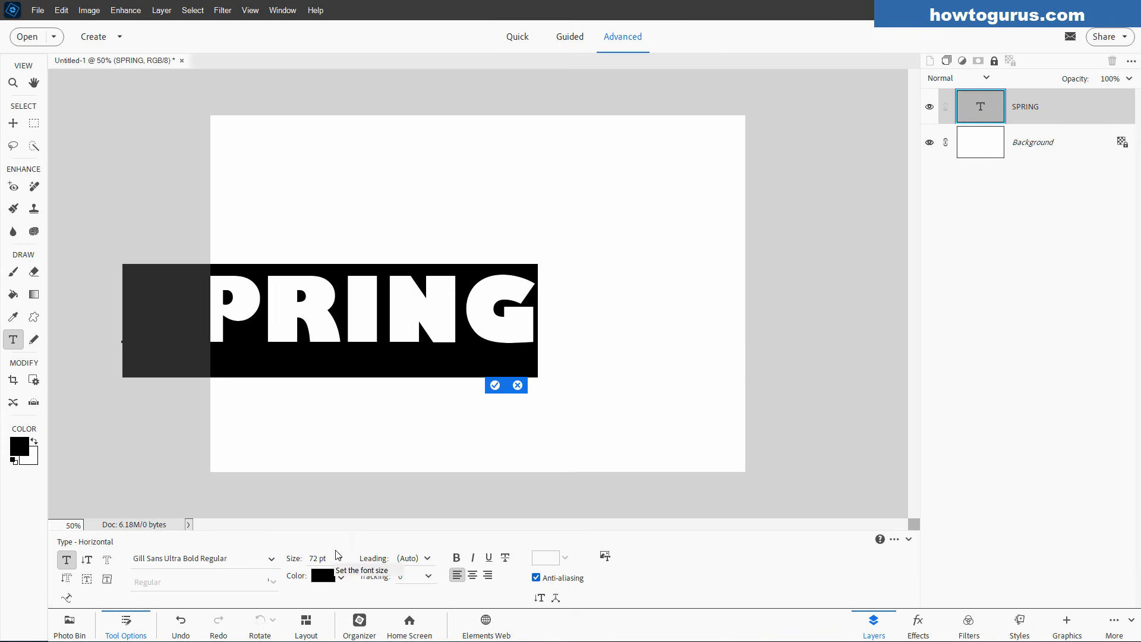
pyautogui.click(495, 385)
pyautogui.moveTo(399, 332); pyautogui.dragTo(537, 328)
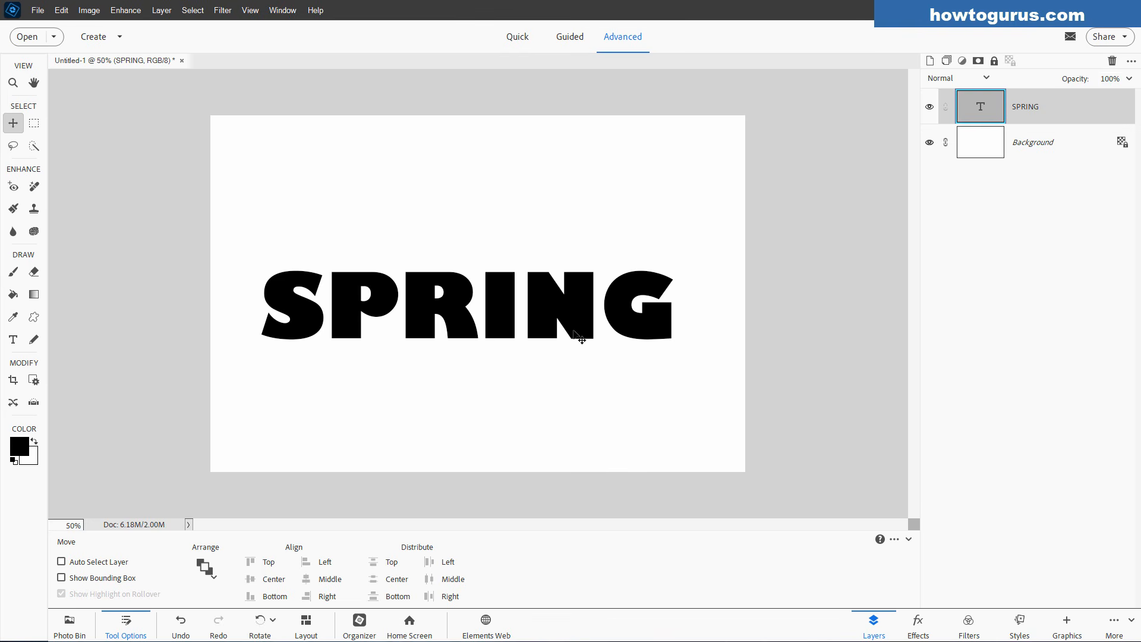
pyautogui.moveTo(573, 331); pyautogui.dragTo(584, 329)
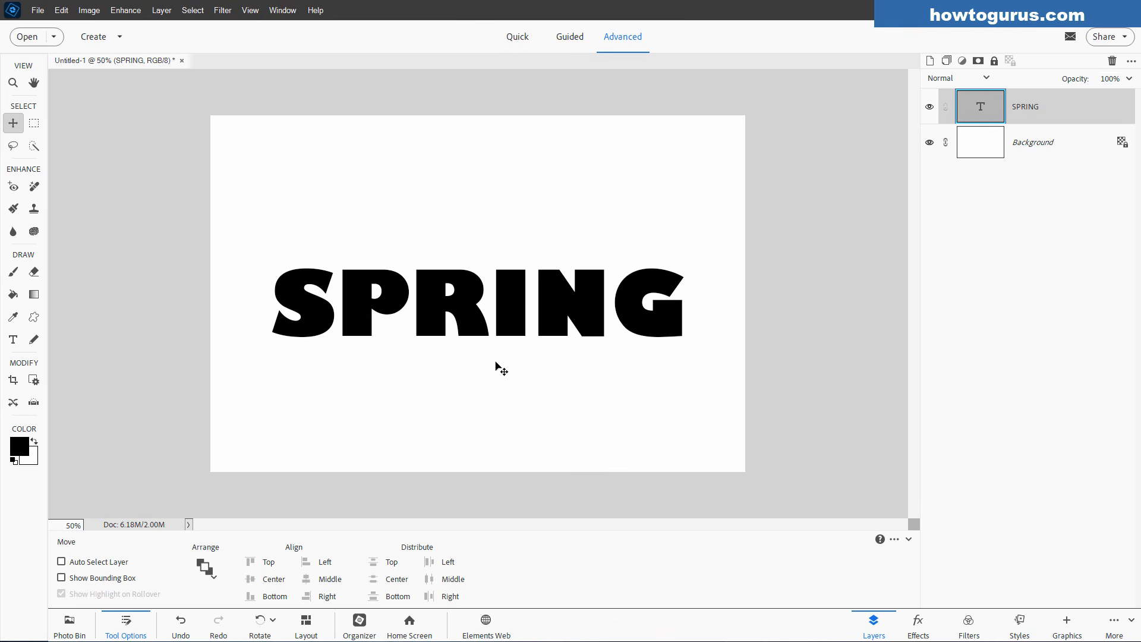
# Enlarge the SPRING text to 102 pt and reposition it so it spans the canvas width.
pyautogui.doubleClick(500, 321)
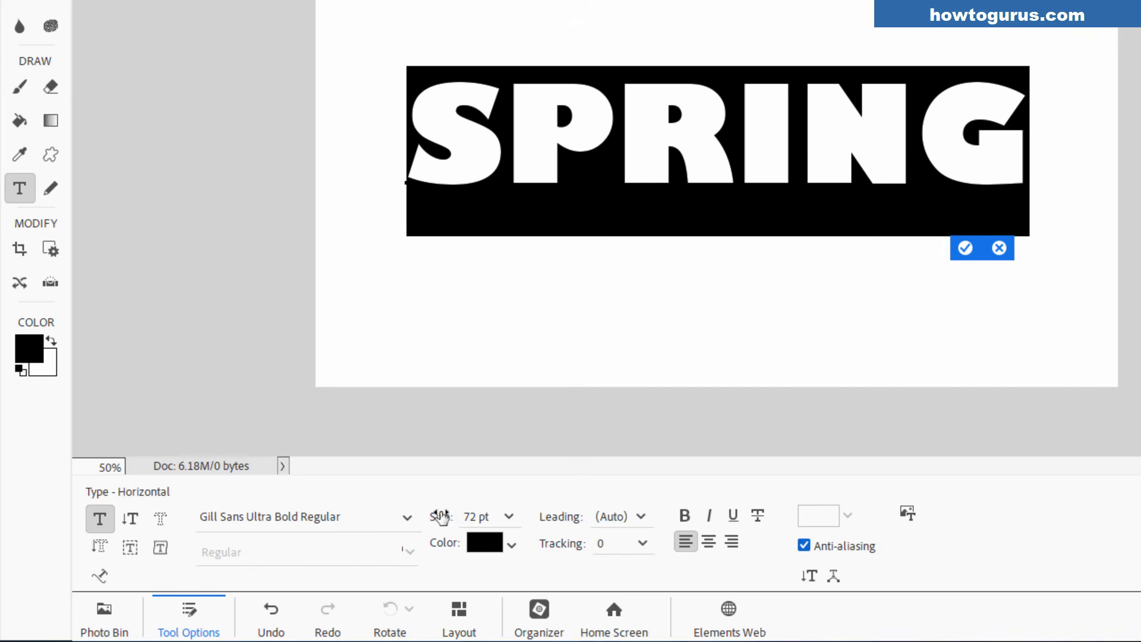
pyautogui.moveTo(439, 518)
pyautogui.mouseDown()
pyautogui.moveTo(463, 517)
pyautogui.moveTo(423, 516)
pyautogui.moveTo(451, 518)
pyautogui.mouseUp()
pyautogui.moveTo(993, 174); pyautogui.dragTo(852, 182)
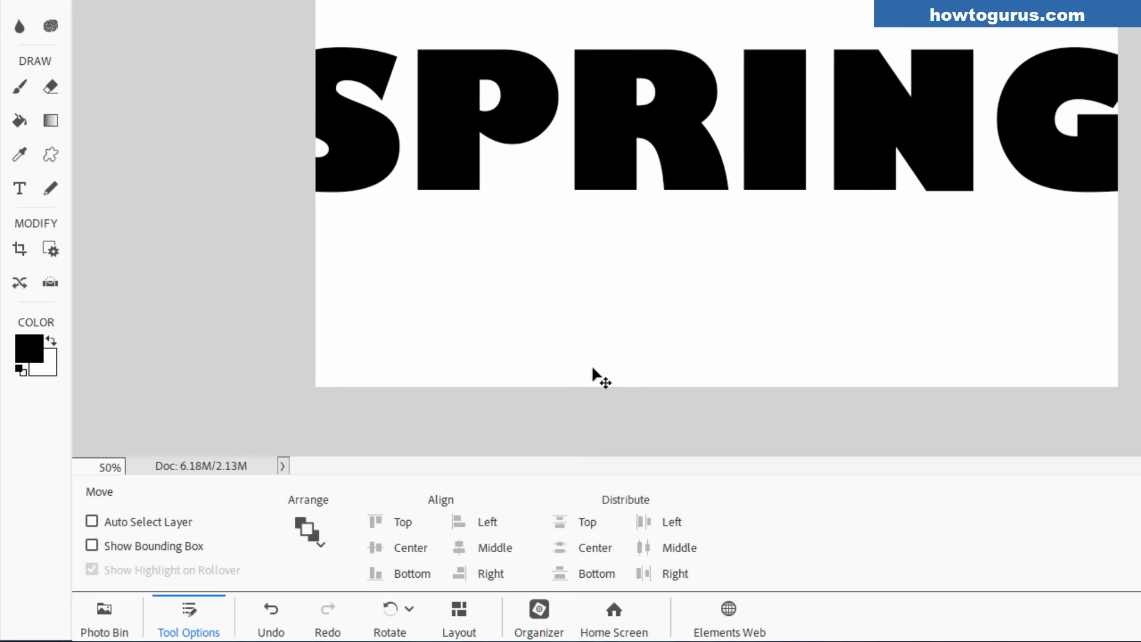
# Try a tracking of -75 on the SPRING text, and reset the tracking to 0.
pyautogui.doubleClick(637, 191)
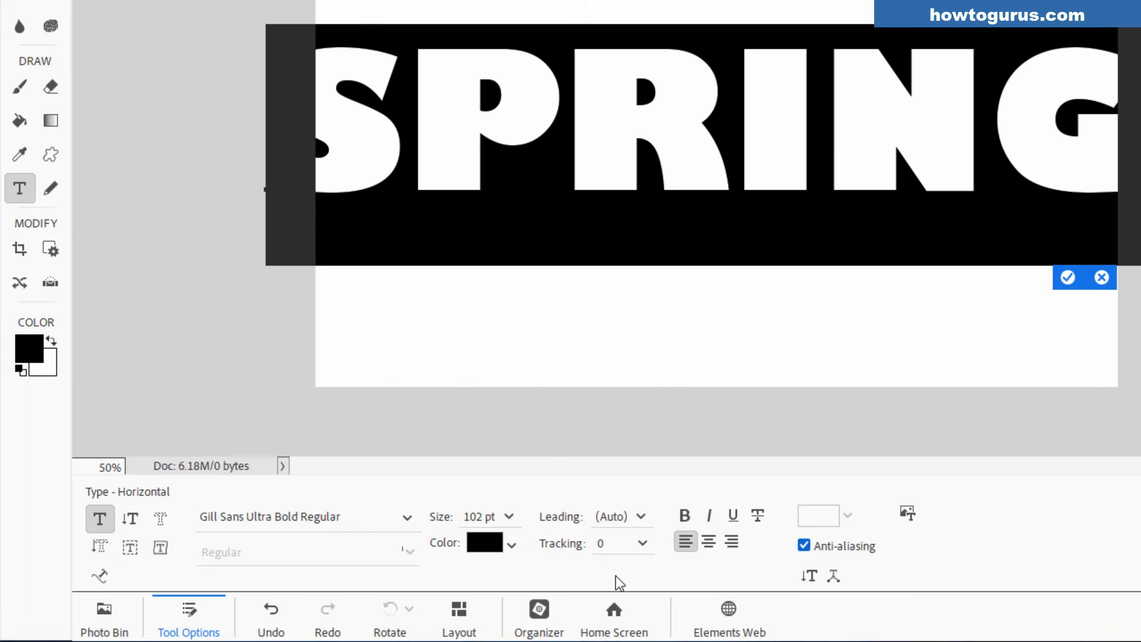
pyautogui.click(642, 543)
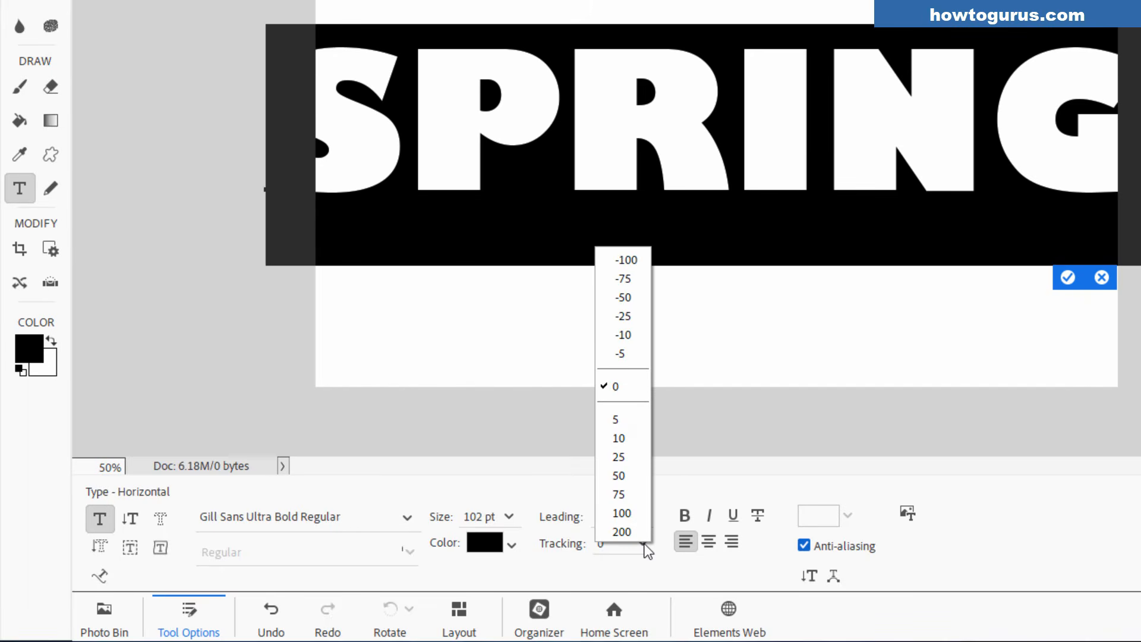
pyautogui.click(632, 279)
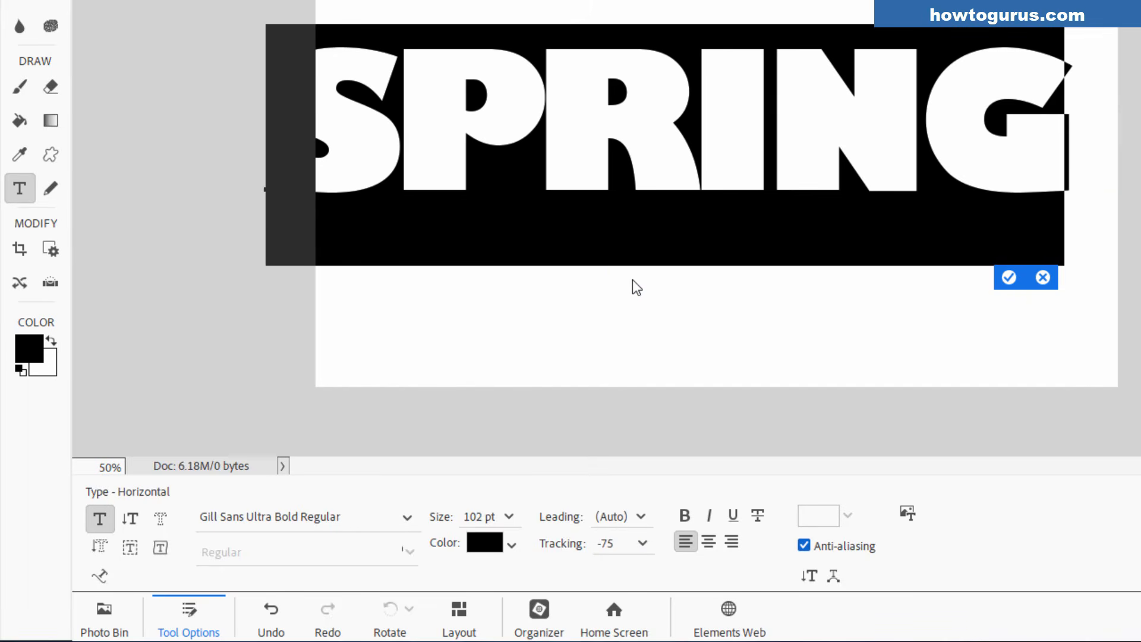
pyautogui.click(642, 543)
pyautogui.click(619, 382)
pyautogui.click(1066, 278)
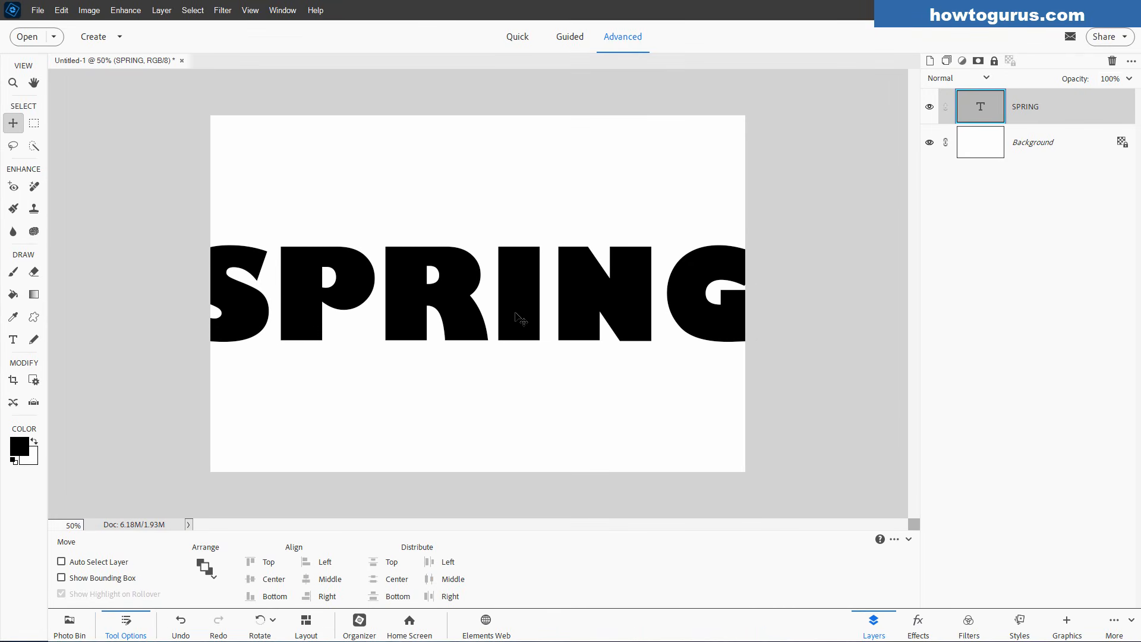
# Transform the SPRING text without constrained proportions to about 86% width and 123% height, and centre it vertically on the canvas.
pyautogui.hotkey('ctrl', 't')
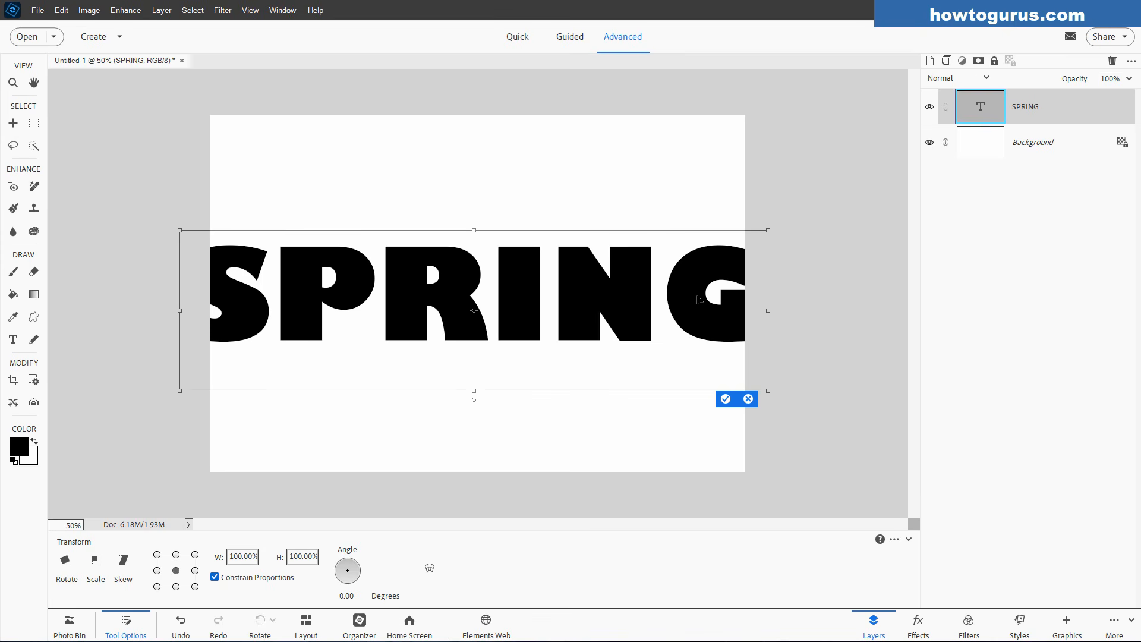
pyautogui.moveTo(769, 310); pyautogui.dragTo(734, 310)
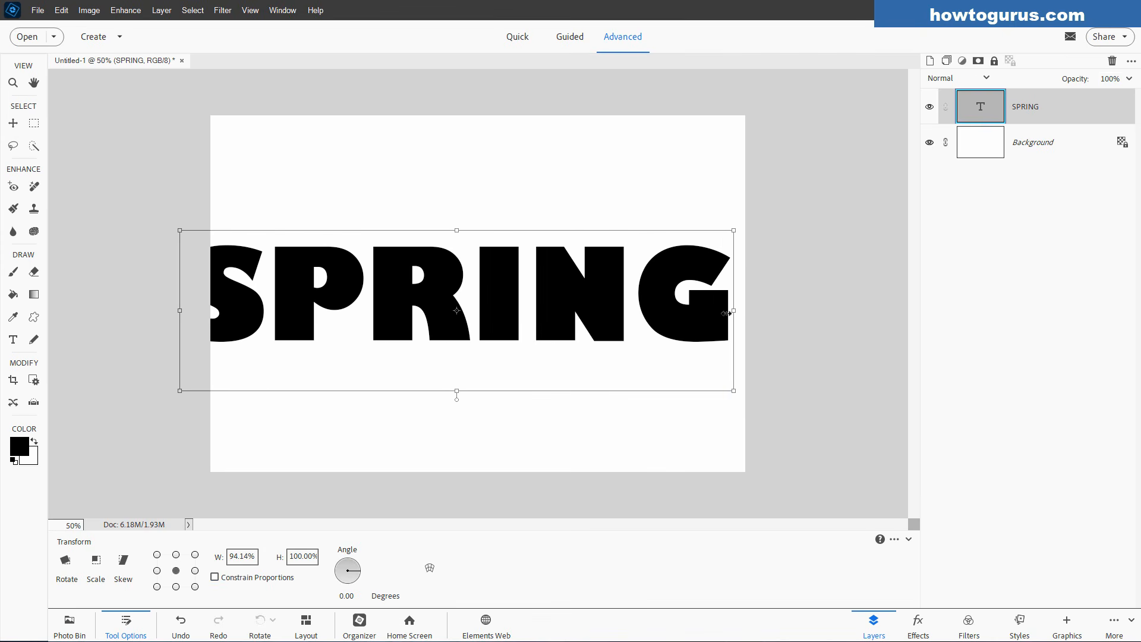
pyautogui.moveTo(182, 313); pyautogui.dragTo(227, 324)
pyautogui.moveTo(485, 390); pyautogui.dragTo(485, 427)
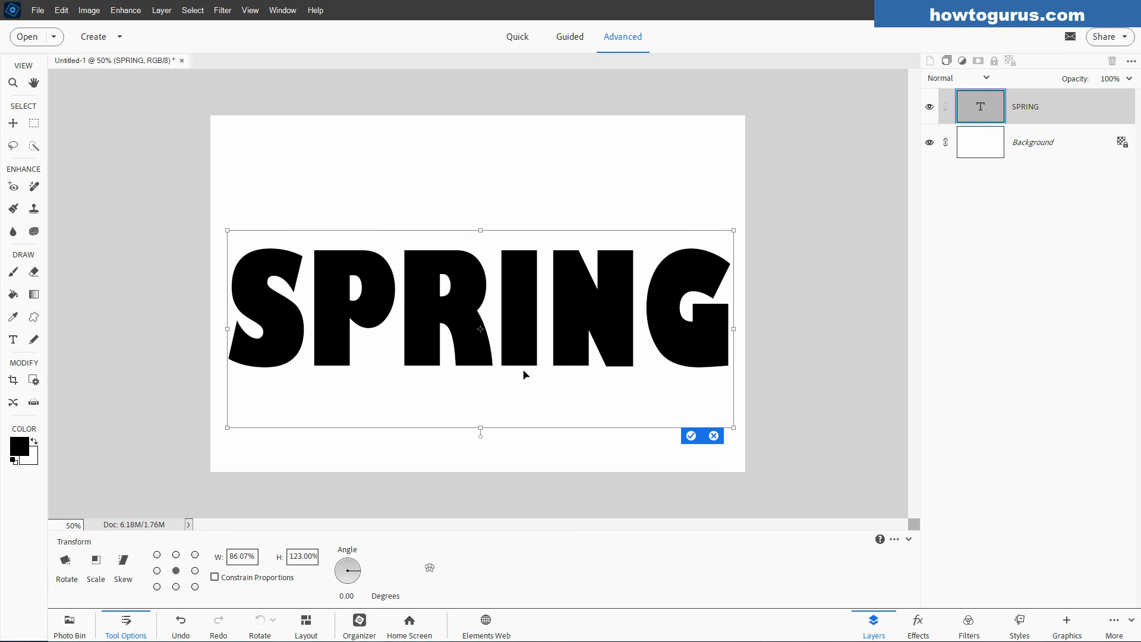
pyautogui.click(690, 436)
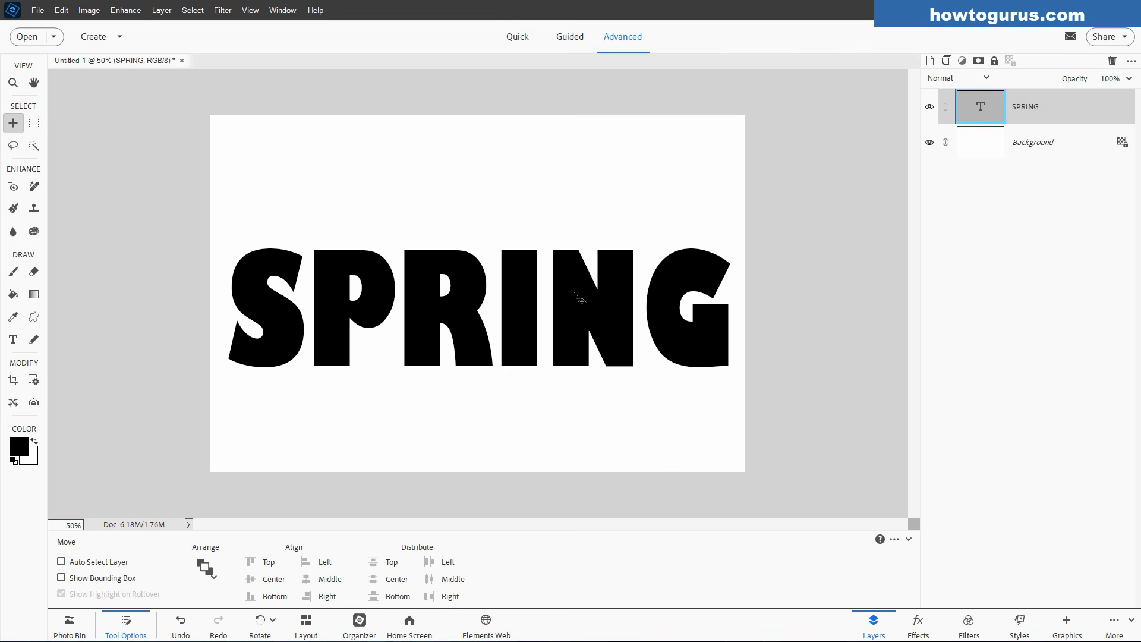
pyautogui.moveTo(581, 300); pyautogui.dragTo(580, 285)
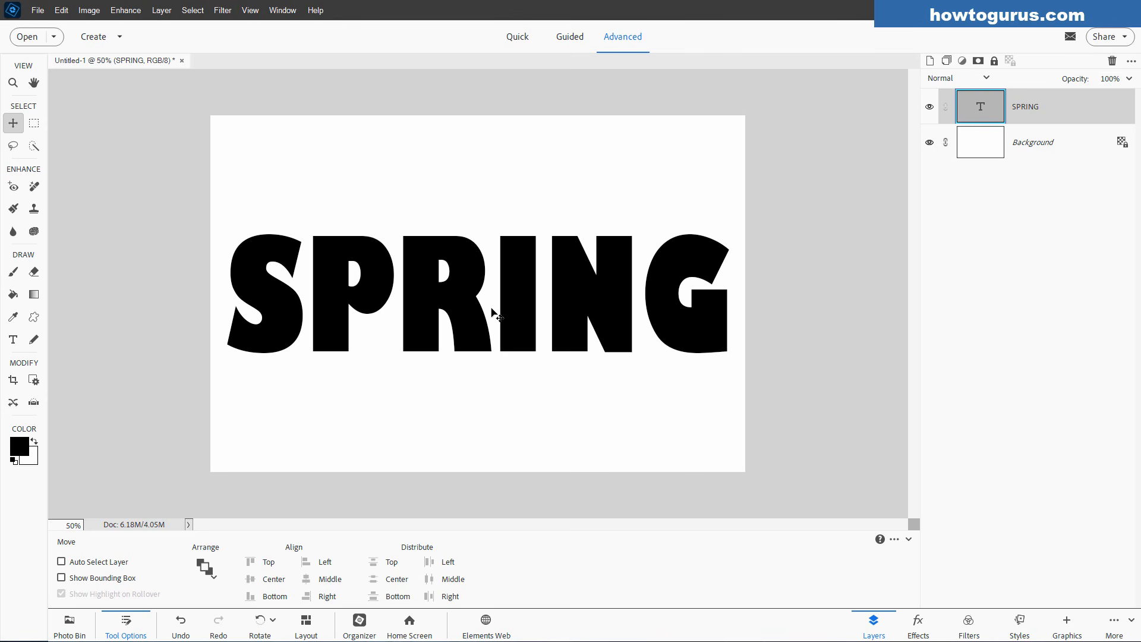
# Browse the font list for thick, bold typefaces suited to the SPRING text, keeping the current font.
pyautogui.click(13, 339)
pyautogui.click(330, 328)
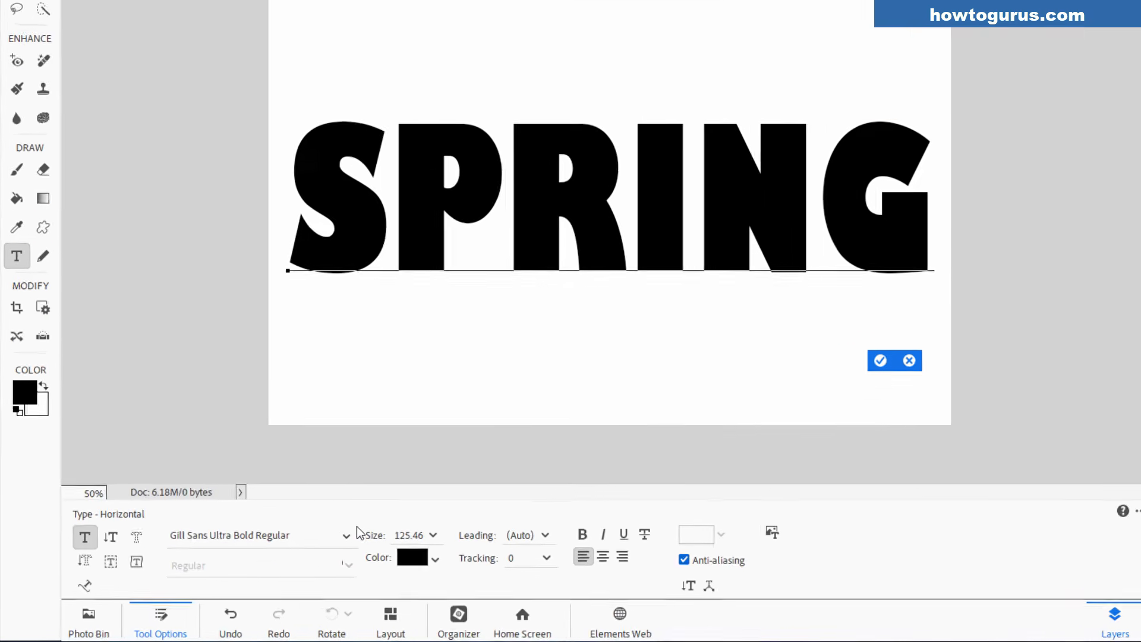
pyautogui.click(271, 558)
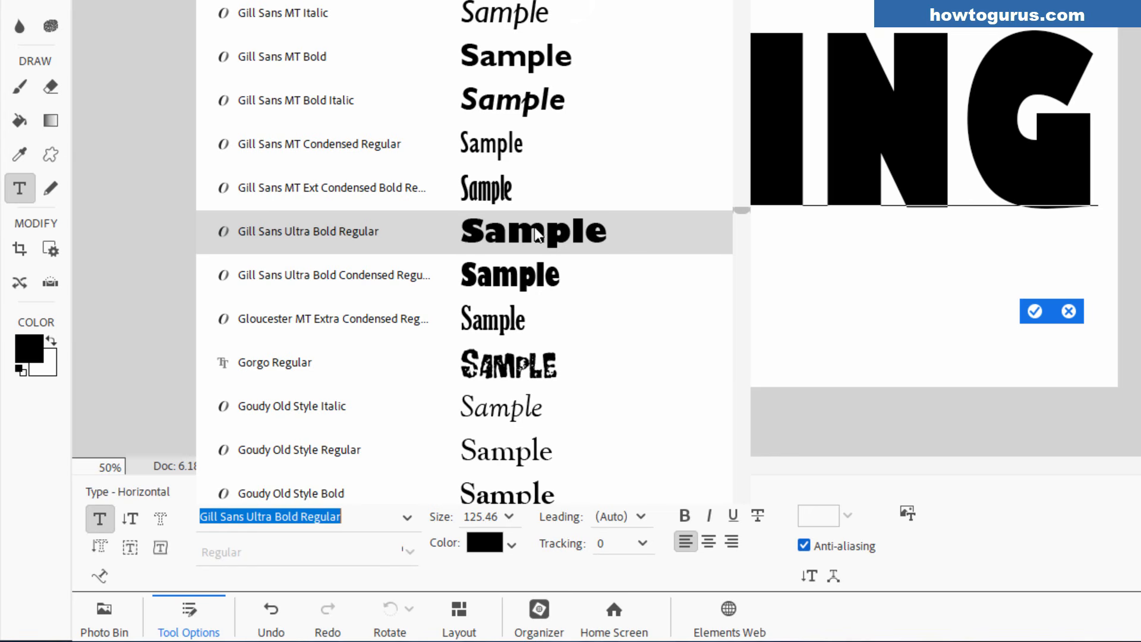
pyautogui.scroll(2, 745, 209)
pyautogui.moveTo(744, 203); pyautogui.dragTo(745, 160)
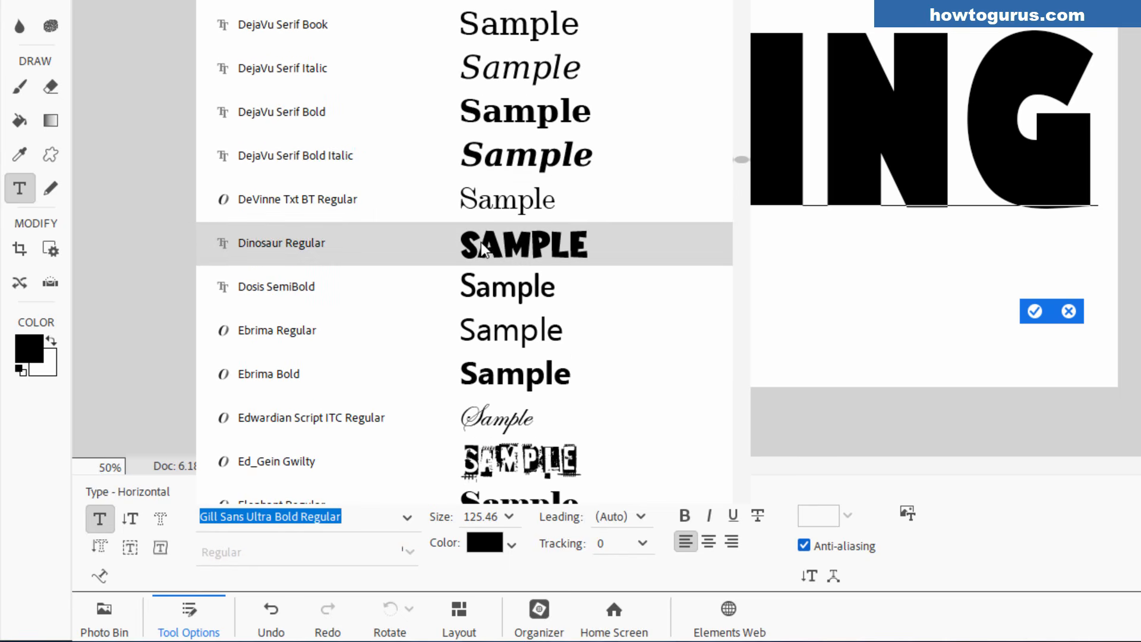
pyautogui.click(646, 236)
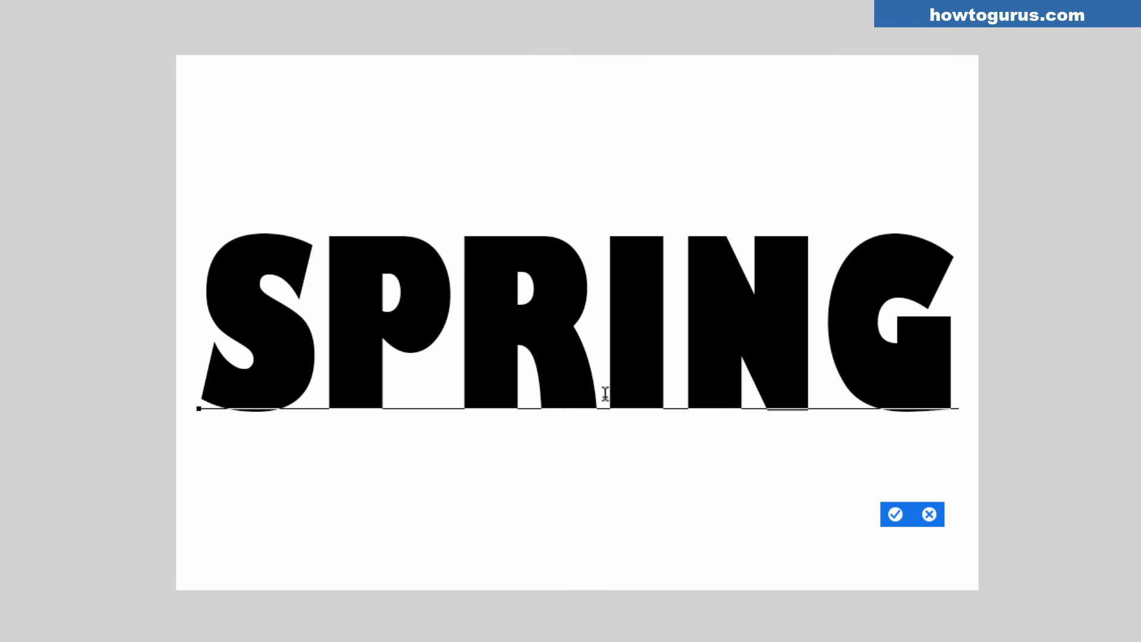
pyautogui.click(898, 514)
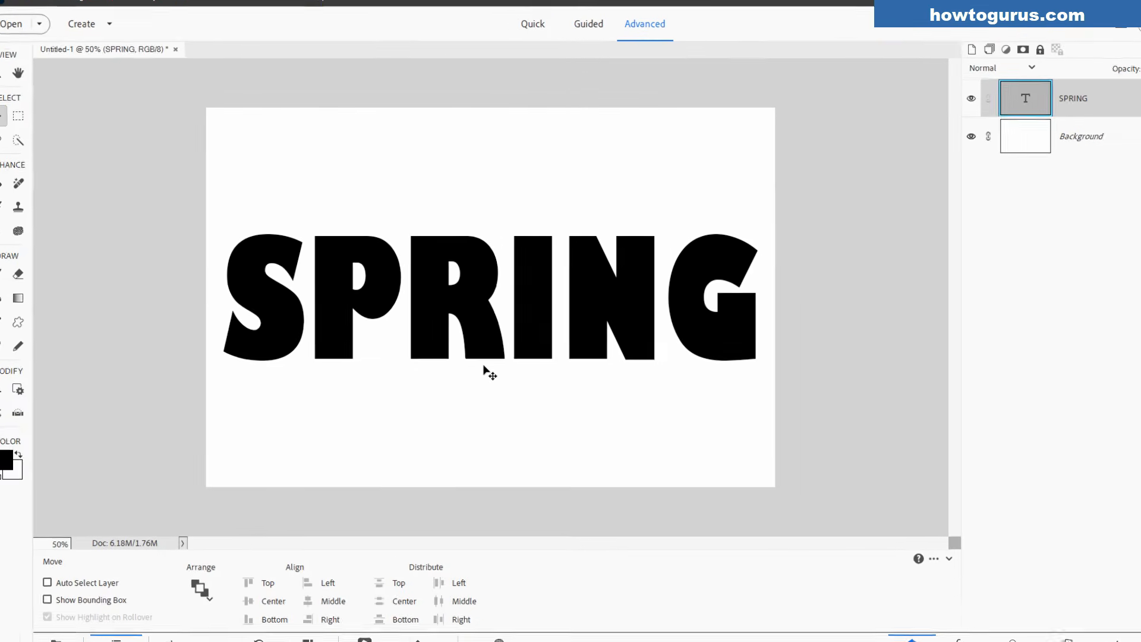
pyautogui.moveTo(433, 321)
pyautogui.mouseDown()
pyautogui.moveTo(432, 309)
pyautogui.moveTo(424, 317)
pyautogui.mouseUp()
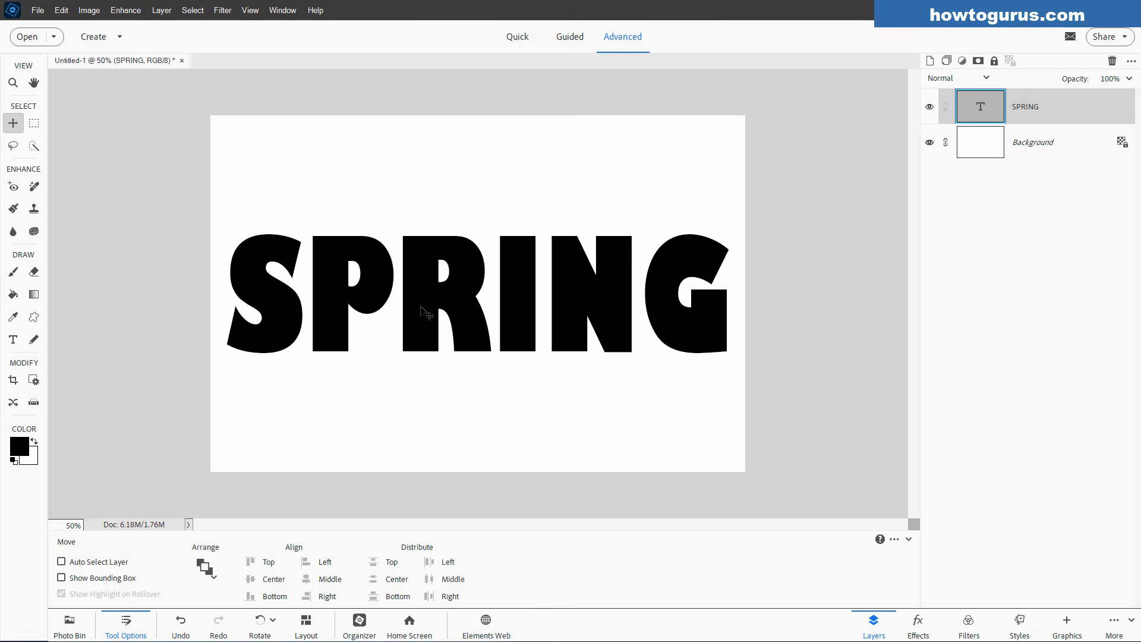
# Open the photo tulips-3359902_1920.jpg and float its window over the SPRING document.
pyautogui.click(37, 10)
pyautogui.moveTo(84, 75)
pyautogui.click(241, 100)
pyautogui.moveTo(505, 70); pyautogui.dragTo(665, 149)
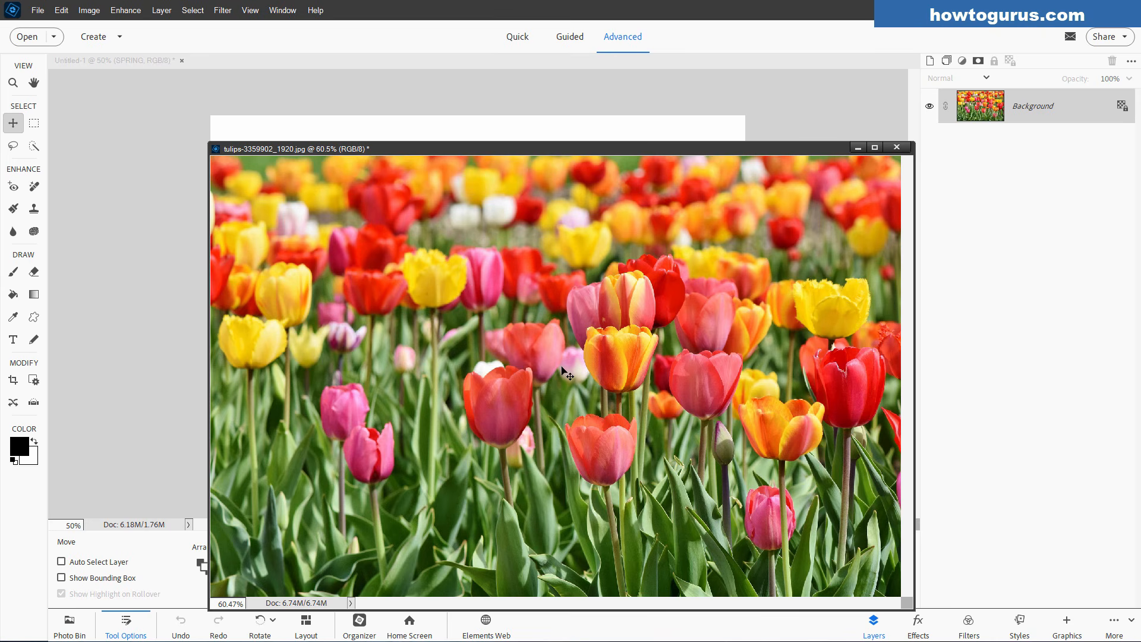
# Check in the General preferences that floating documents are allowed in Advanced mode.
pyautogui.moveTo(590, 150); pyautogui.dragTo(641, 157)
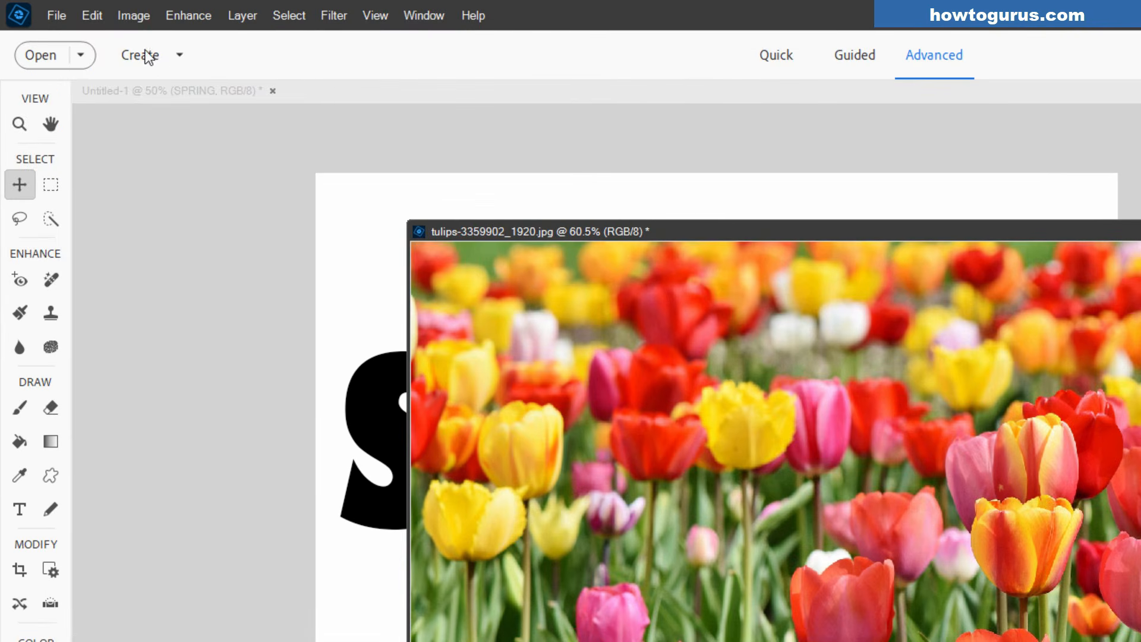
pyautogui.click(94, 15)
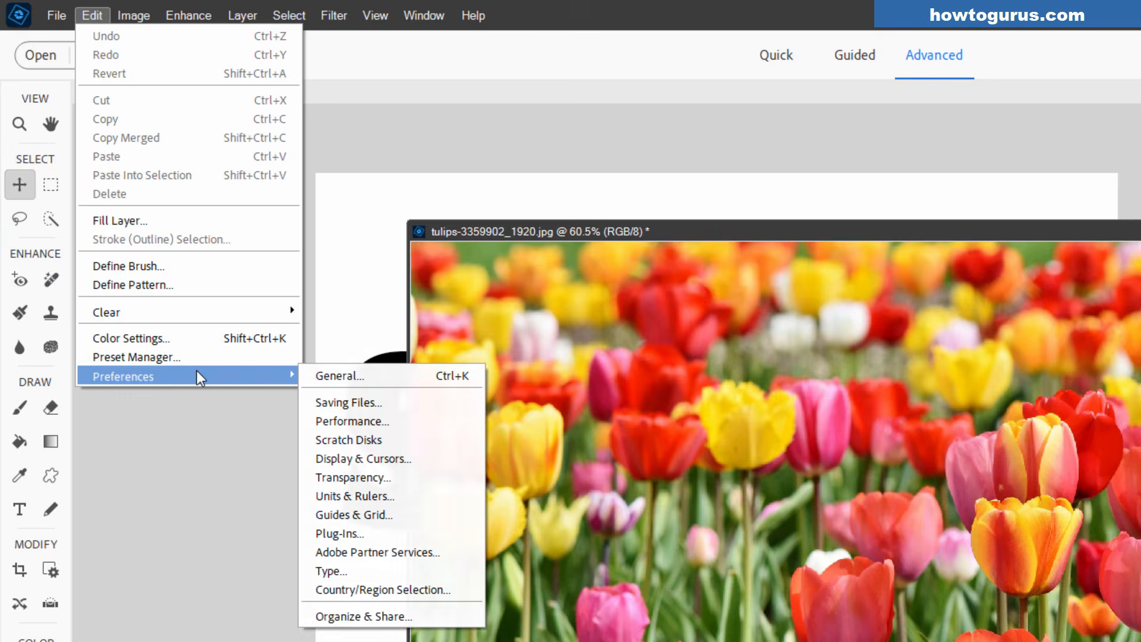
pyautogui.click(326, 383)
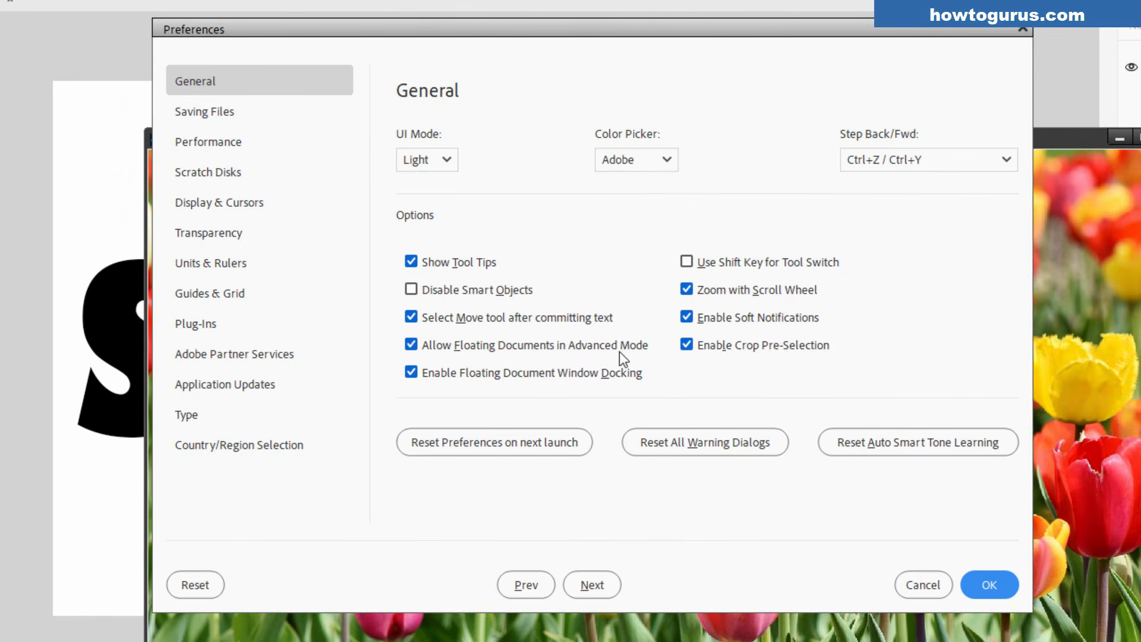
pyautogui.press('Return')
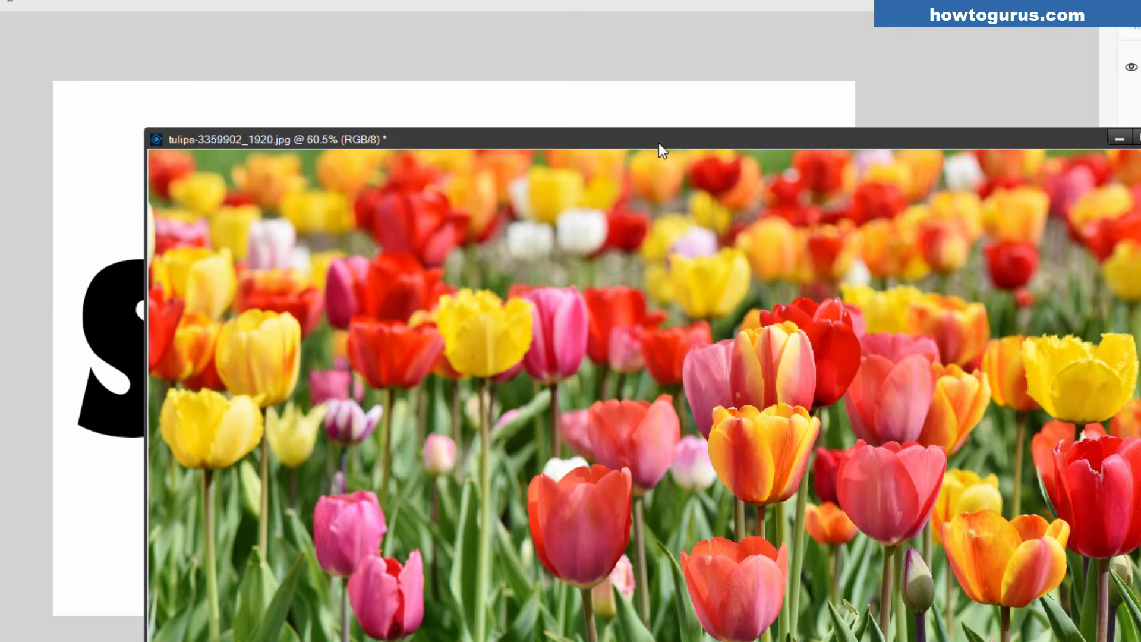
# Try copying the tulip photo from its floating window into the SPRING document as a new layer, and undo it.
pyautogui.moveTo(658, 144); pyautogui.dragTo(873, 339)
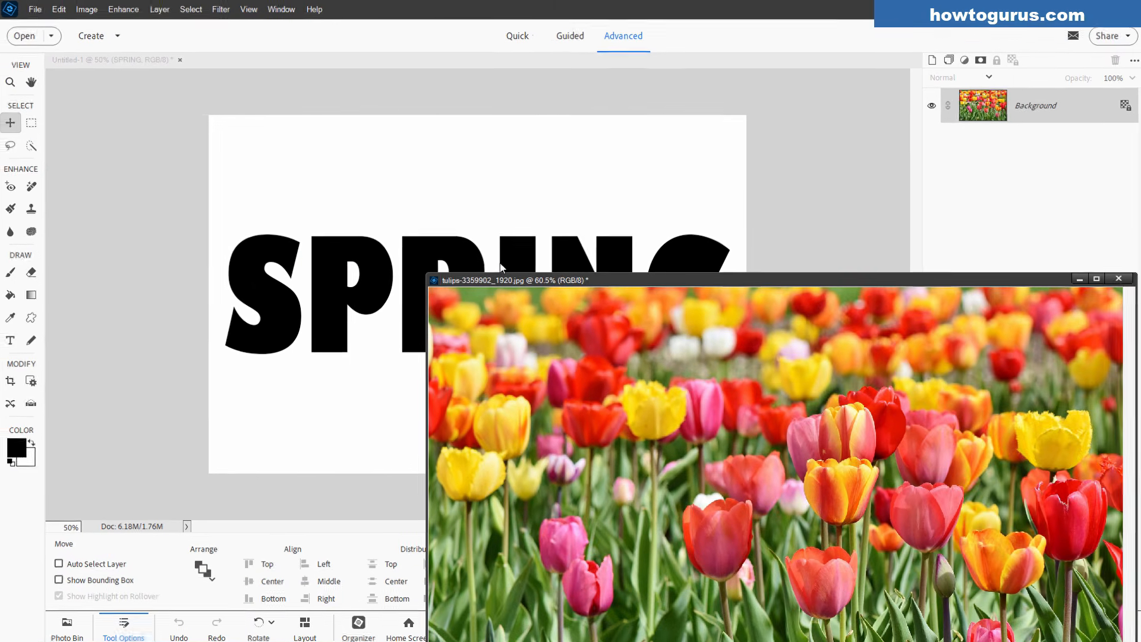
pyautogui.moveTo(965, 119); pyautogui.dragTo(579, 192)
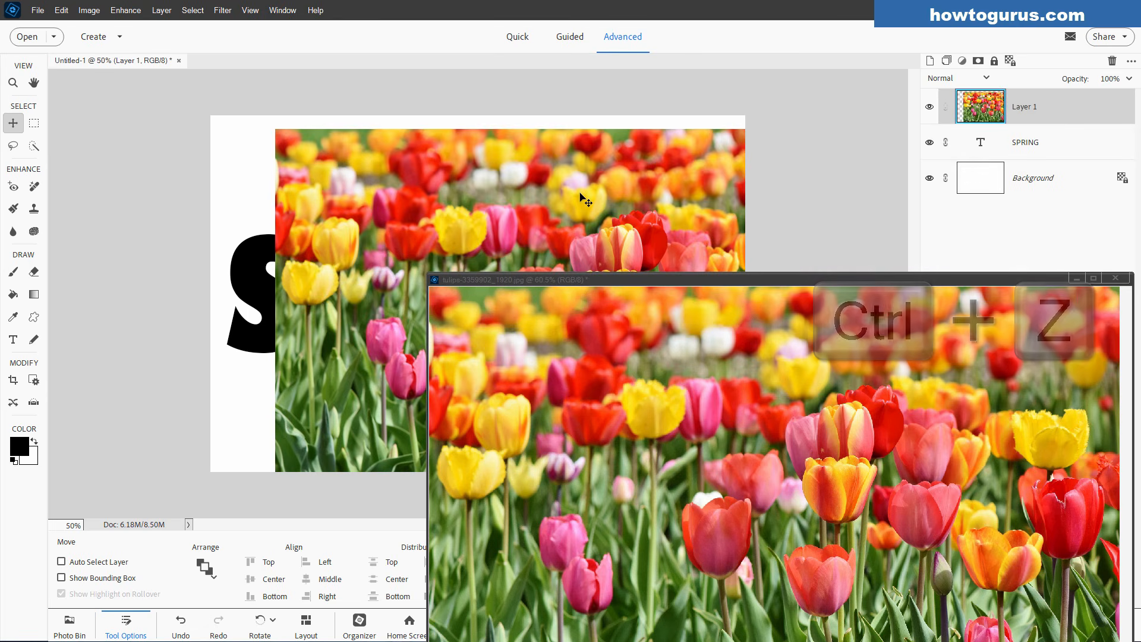
pyautogui.hotkey('ctrl', 'z')
# Minimise the floating tulip photo window and place the photo from the open files into the SPRING document.
pyautogui.moveTo(808, 281); pyautogui.dragTo(630, 146)
pyautogui.click(897, 142)
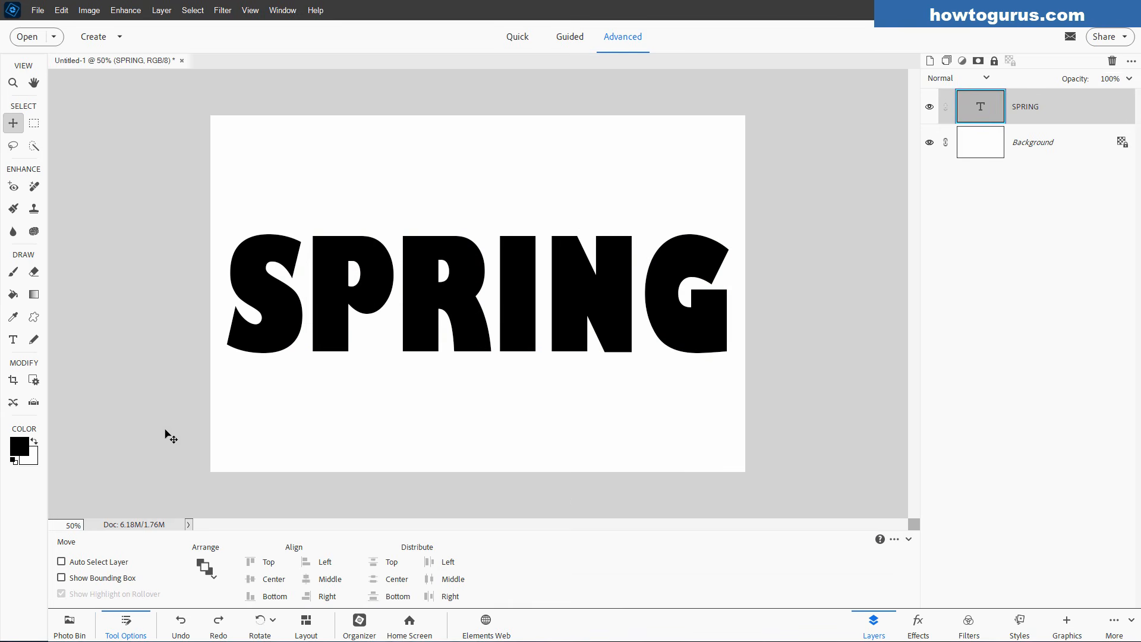
pyautogui.click(76, 624)
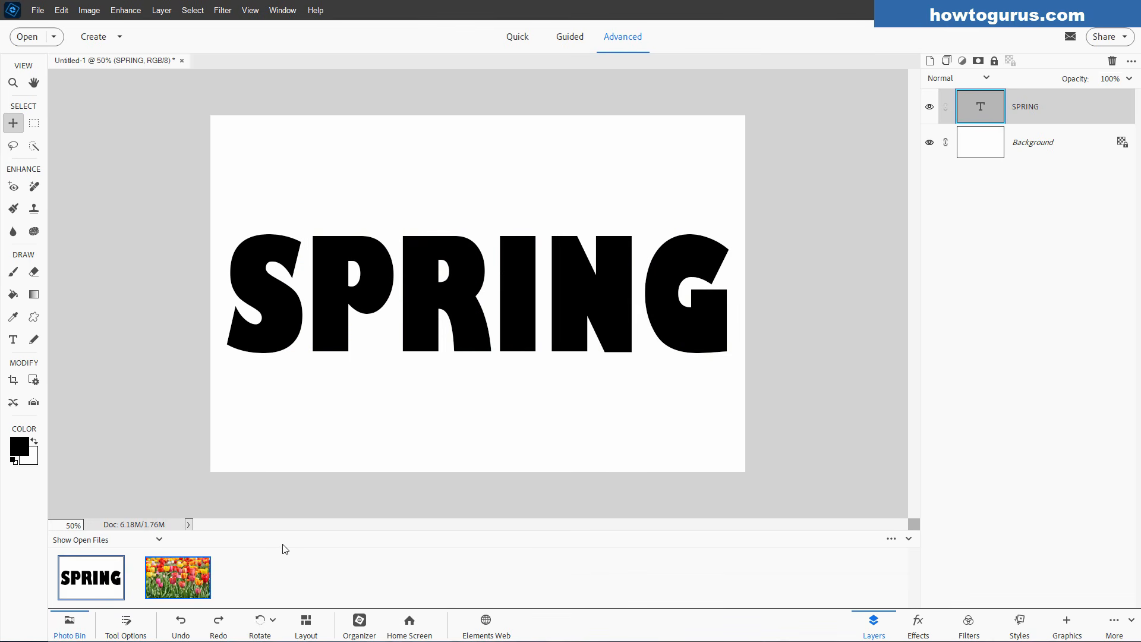
pyautogui.moveTo(202, 562); pyautogui.dragTo(380, 390)
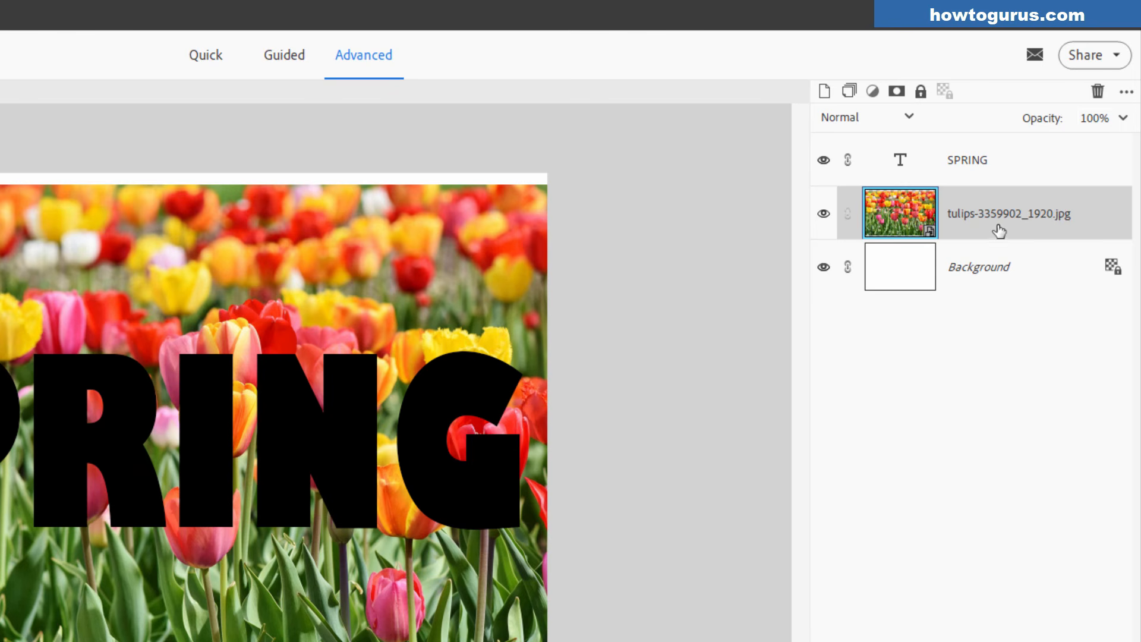
# Move the tulips-3359902_1920.jpg layer above the SPRING text layer and clip it to the text with a clipping mask.
pyautogui.moveTo(973, 226); pyautogui.dragTo(980, 157)
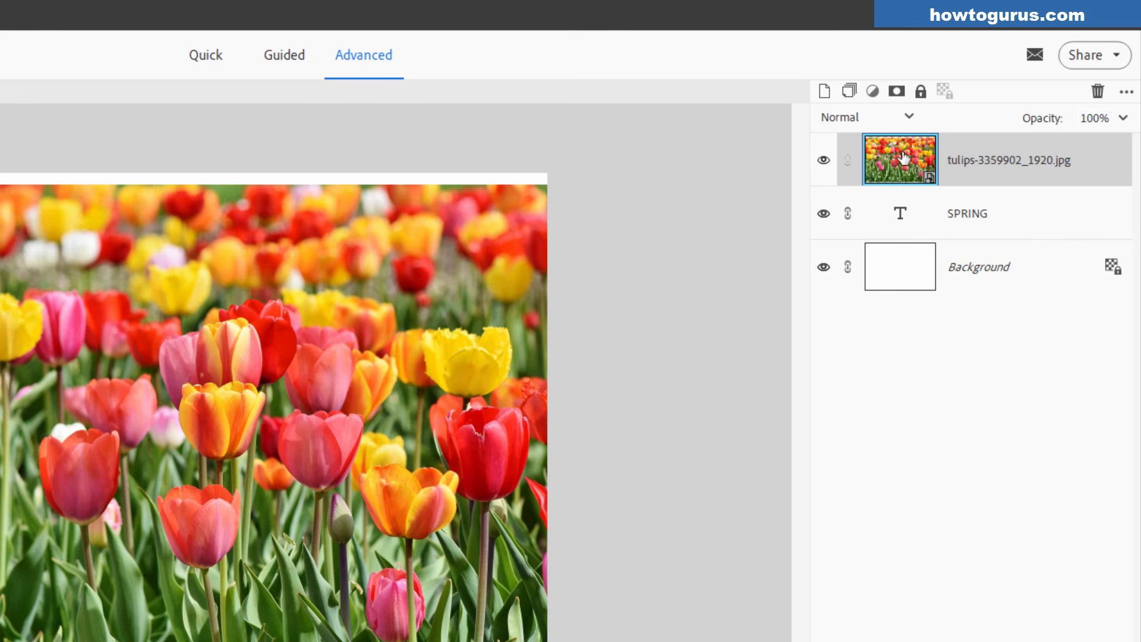
pyautogui.rightClick(976, 165)
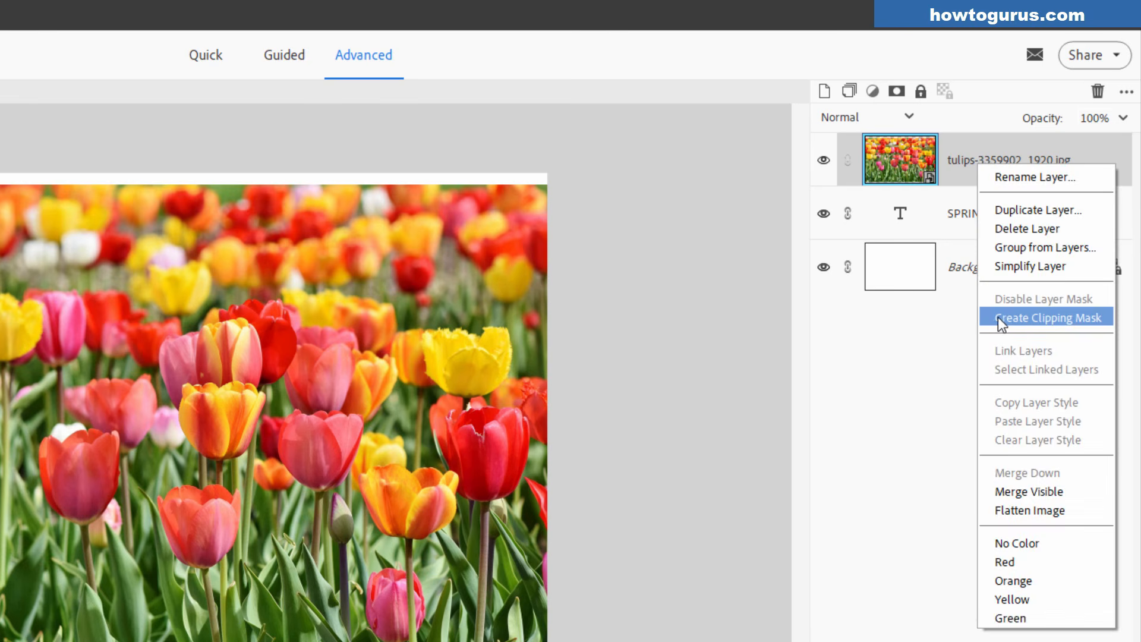
pyautogui.click(1055, 315)
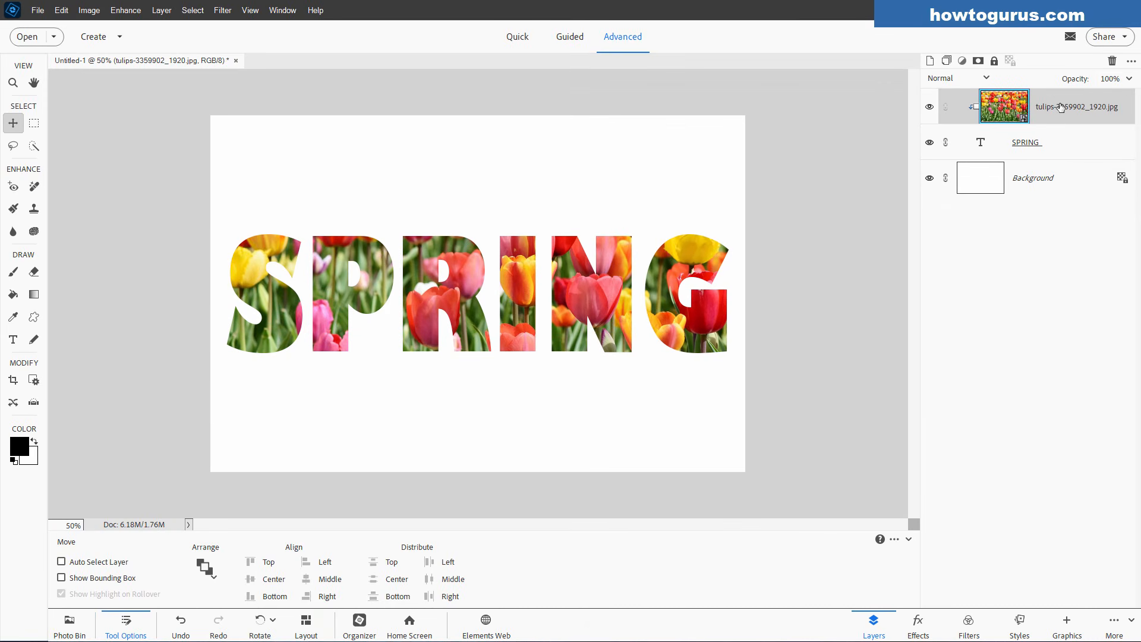
# Select the tulip photo layer and reposition the photo inside the SPRING letters.
pyautogui.click(1091, 151)
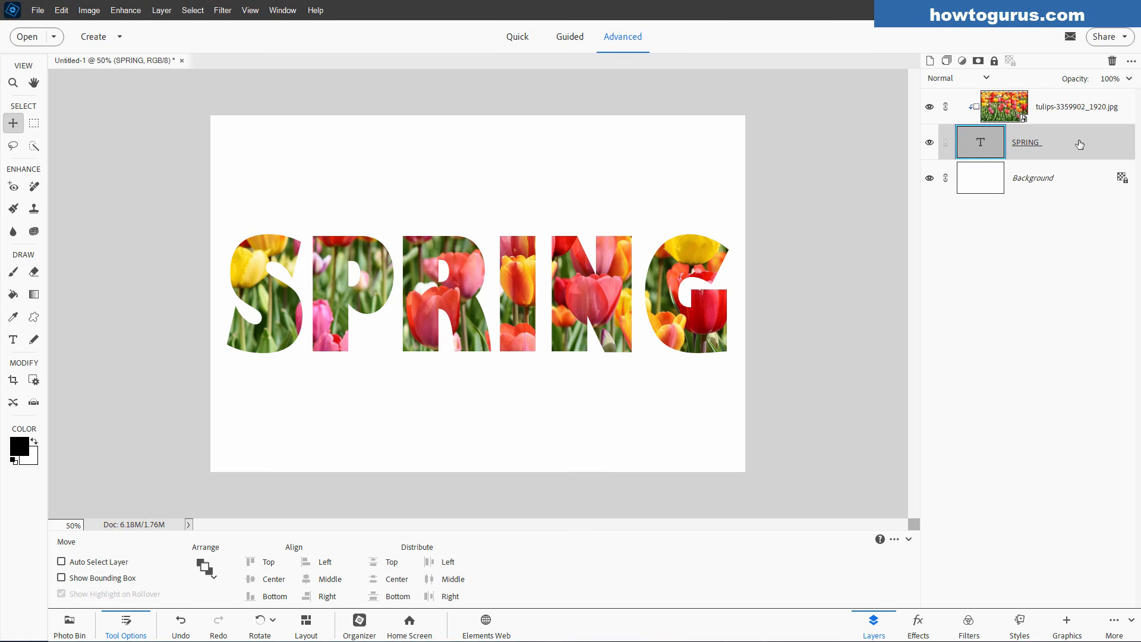
pyautogui.click(1055, 110)
pyautogui.moveTo(716, 296); pyautogui.dragTo(689, 418)
pyautogui.moveTo(586, 296); pyautogui.dragTo(571, 238)
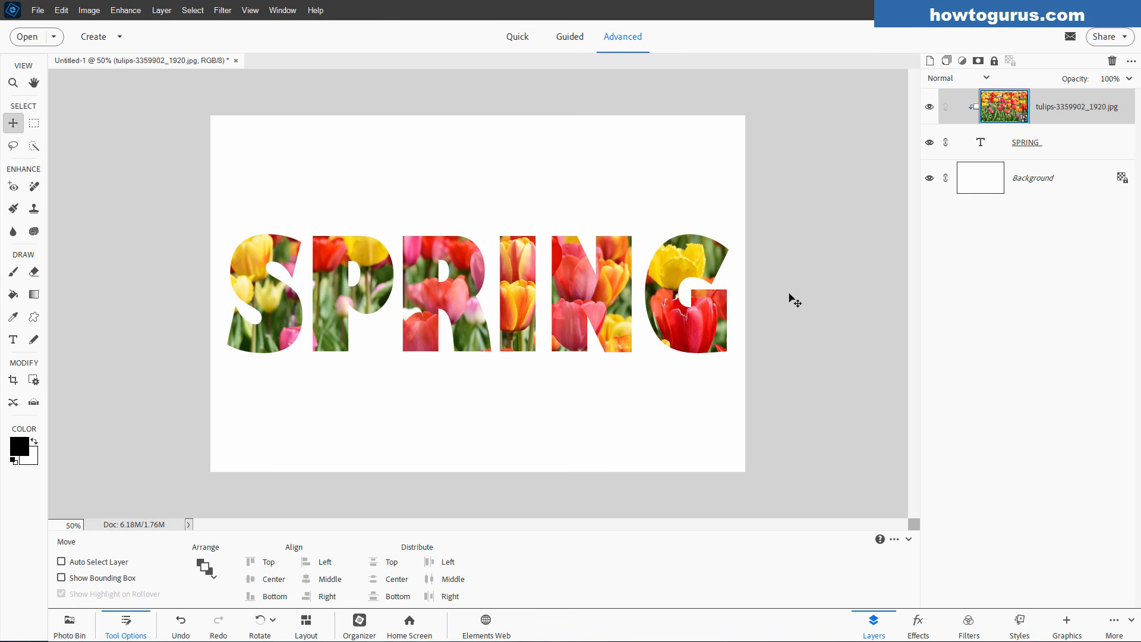
# Transform the tulip photo to about 96% width and 97% height with a rotation of about -0.03 degrees.
pyautogui.hotkey('ctrl', 't')
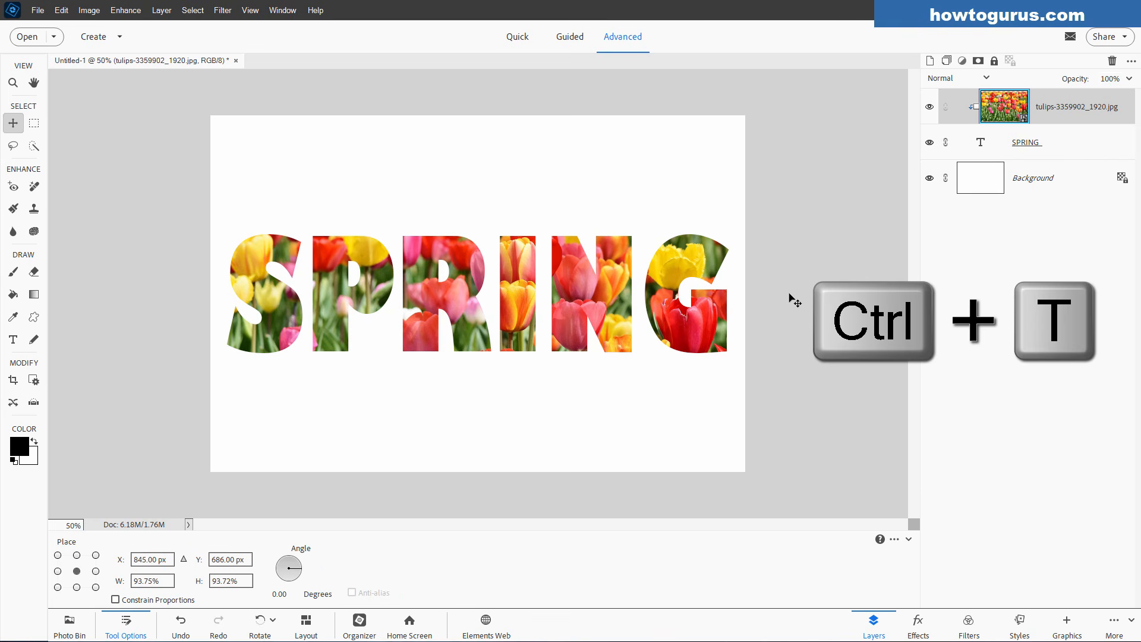
pyautogui.moveTo(729, 149)
pyautogui.mouseDown()
pyautogui.moveTo(790, 107)
pyautogui.moveTo(731, 144)
pyautogui.moveTo(775, 122)
pyautogui.moveTo(740, 134)
pyautogui.mouseUp()
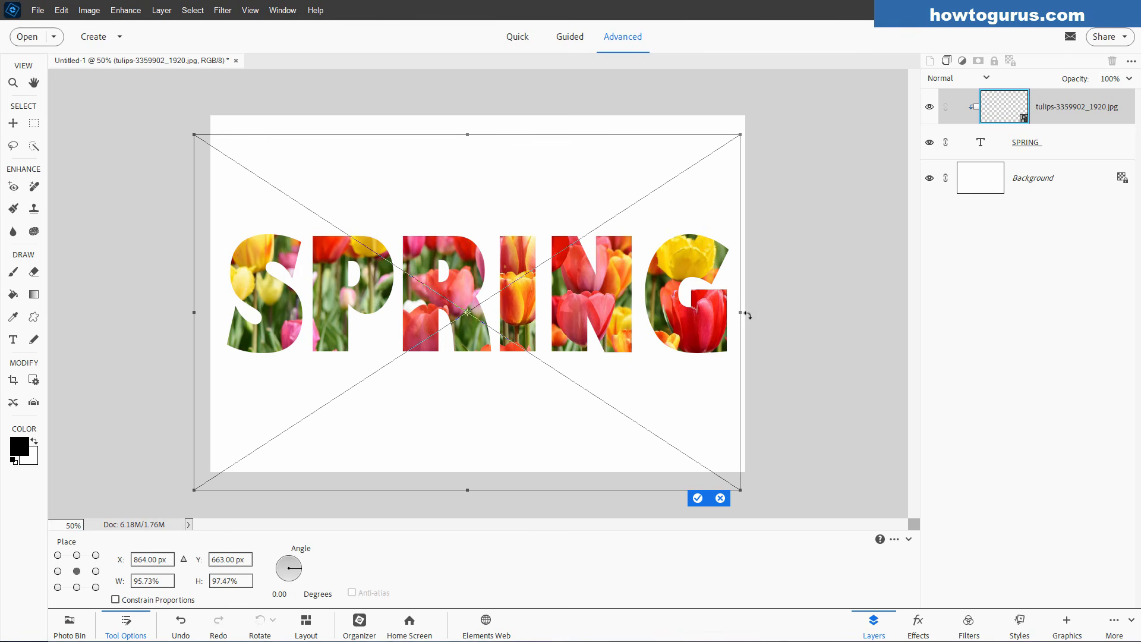
pyautogui.moveTo(743, 129)
pyautogui.mouseDown()
pyautogui.moveTo(713, 107)
pyautogui.moveTo(738, 203)
pyautogui.moveTo(746, 123)
pyautogui.mouseUp()
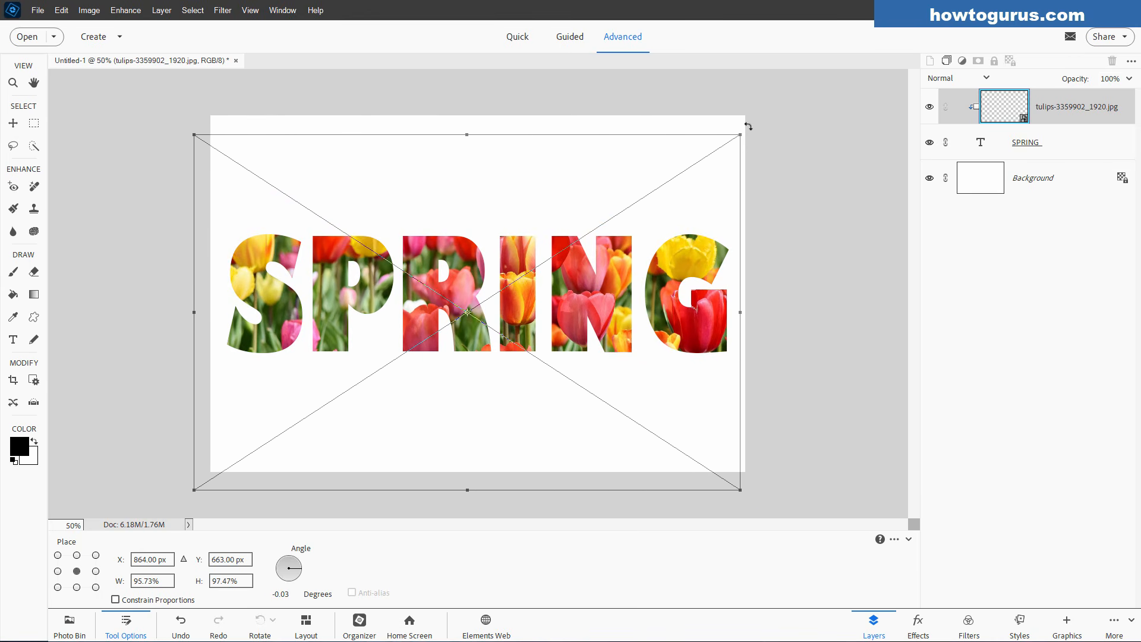
pyautogui.press('Return')
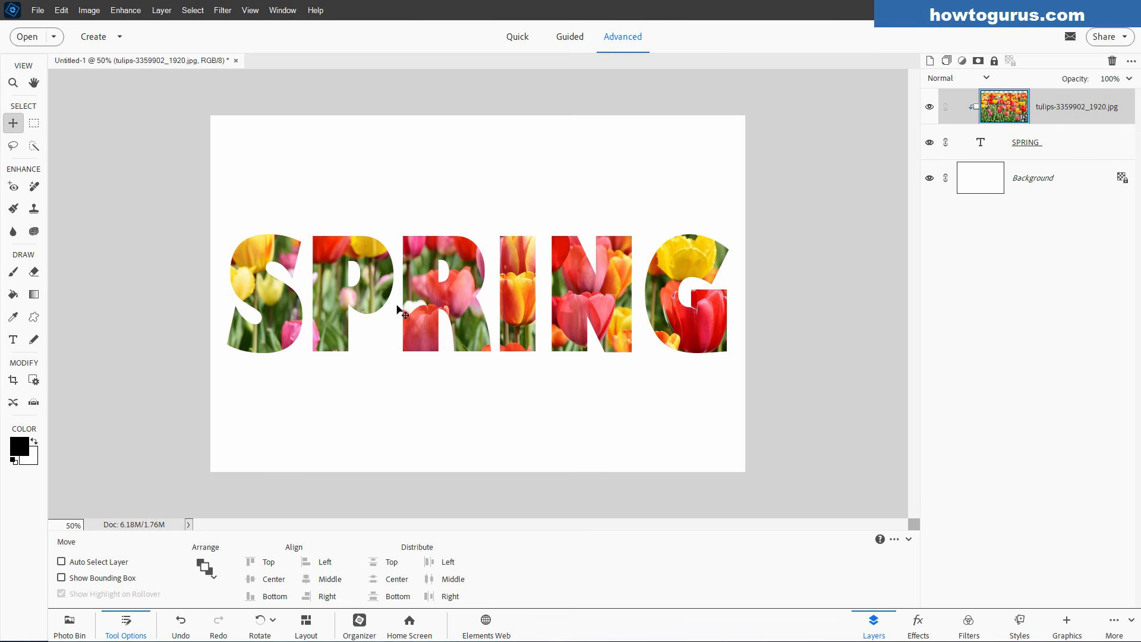
# Open the layer style settings for the SPRING text layer and turn on a drop shadow.
pyautogui.click(1062, 155)
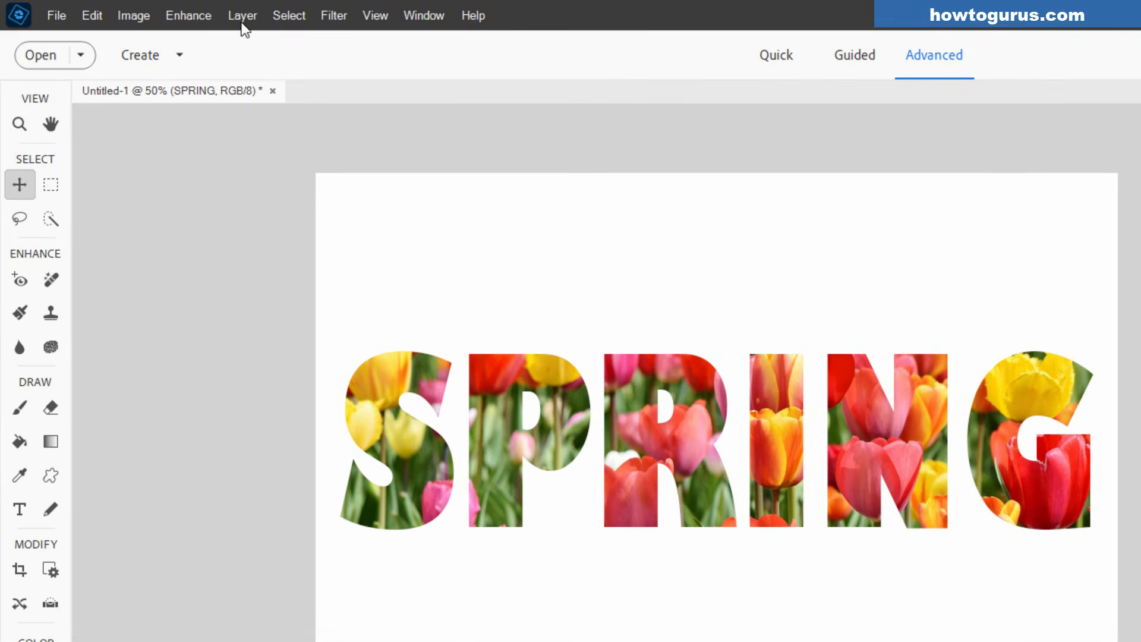
pyautogui.click(161, 12)
pyautogui.moveTo(364, 122)
pyautogui.click(483, 117)
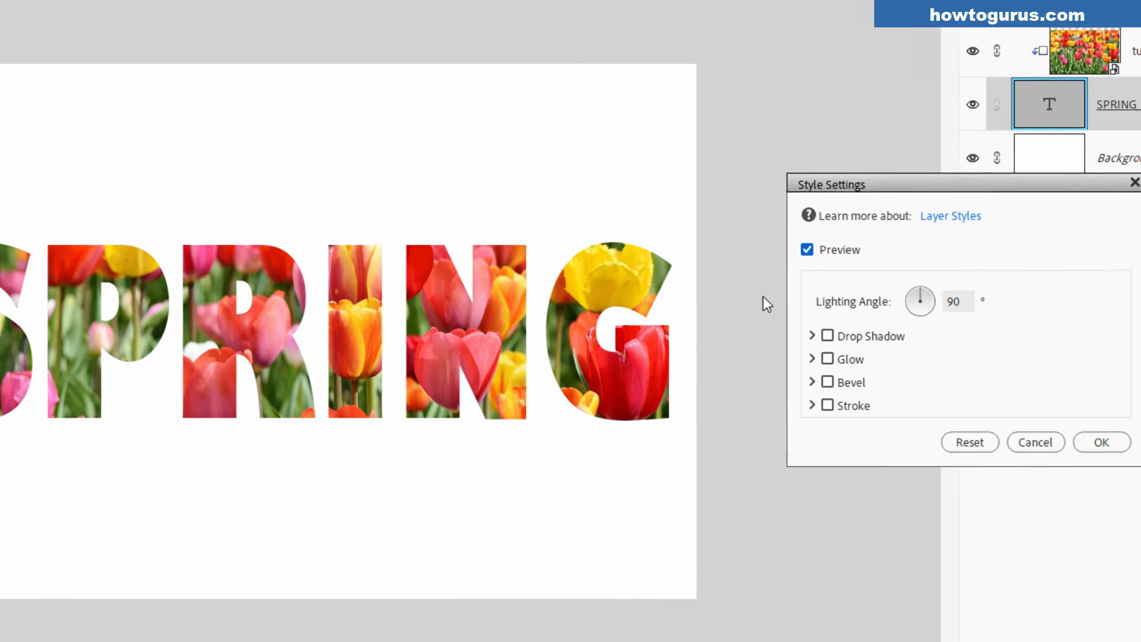
pyautogui.click(1132, 413)
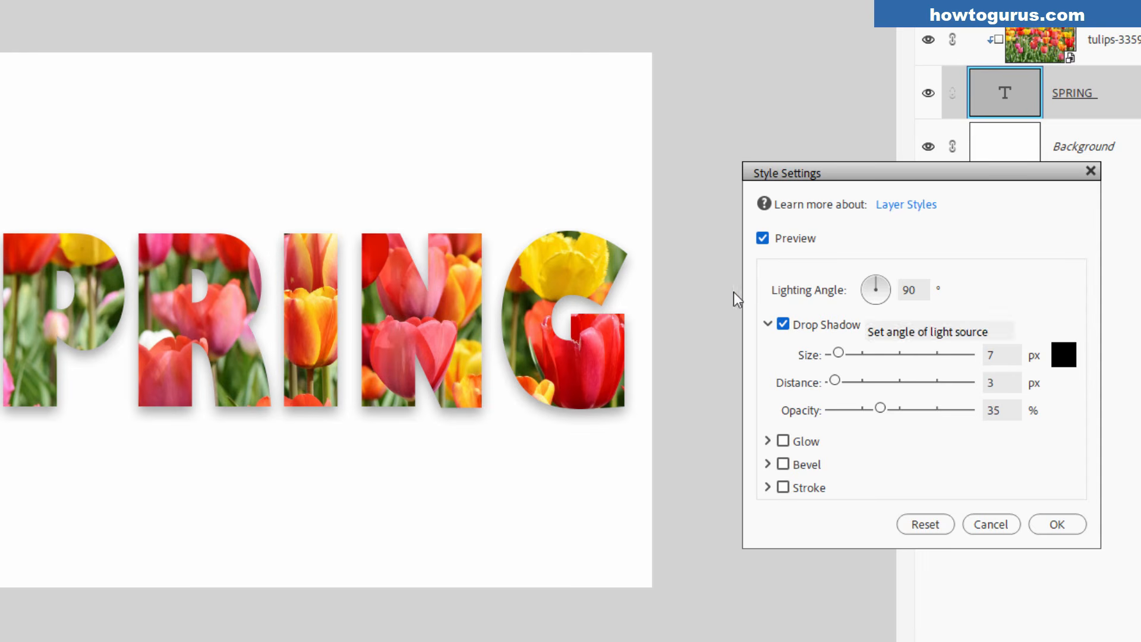
# Set the black drop shadow to a 129° lighting angle, 16 px size, 9 px distance and 42% opacity.
pyautogui.moveTo(879, 290)
pyautogui.mouseDown()
pyautogui.moveTo(866, 286)
pyautogui.moveTo(887, 282)
pyautogui.moveTo(865, 275)
pyautogui.mouseUp()
pyautogui.moveTo(838, 353); pyautogui.dragTo(913, 379)
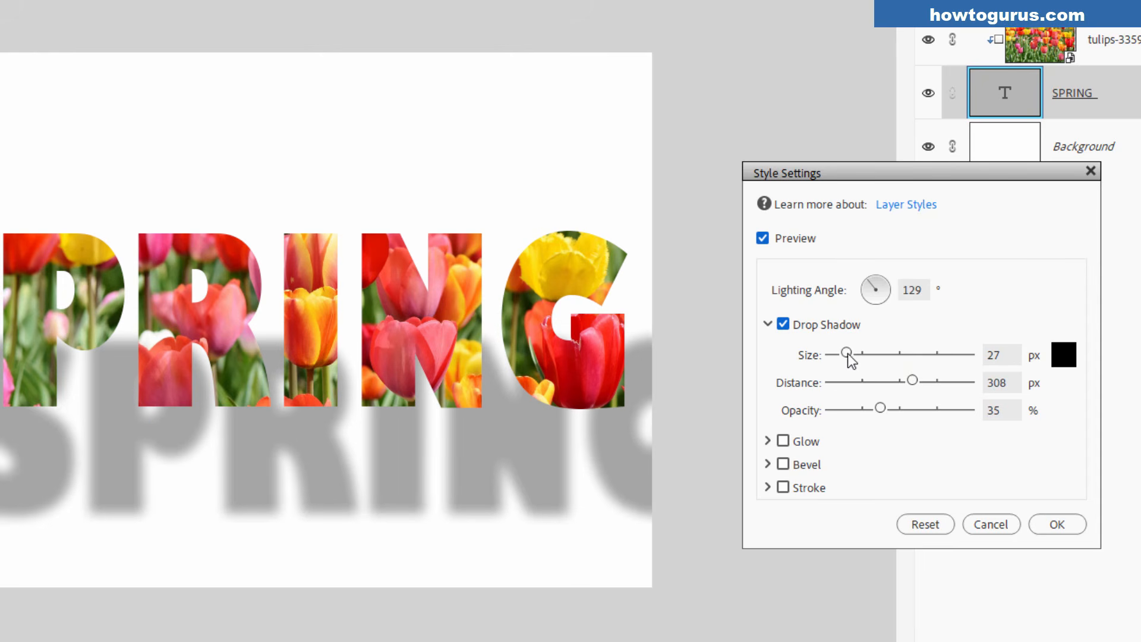
pyautogui.moveTo(871, 349); pyautogui.dragTo(843, 352)
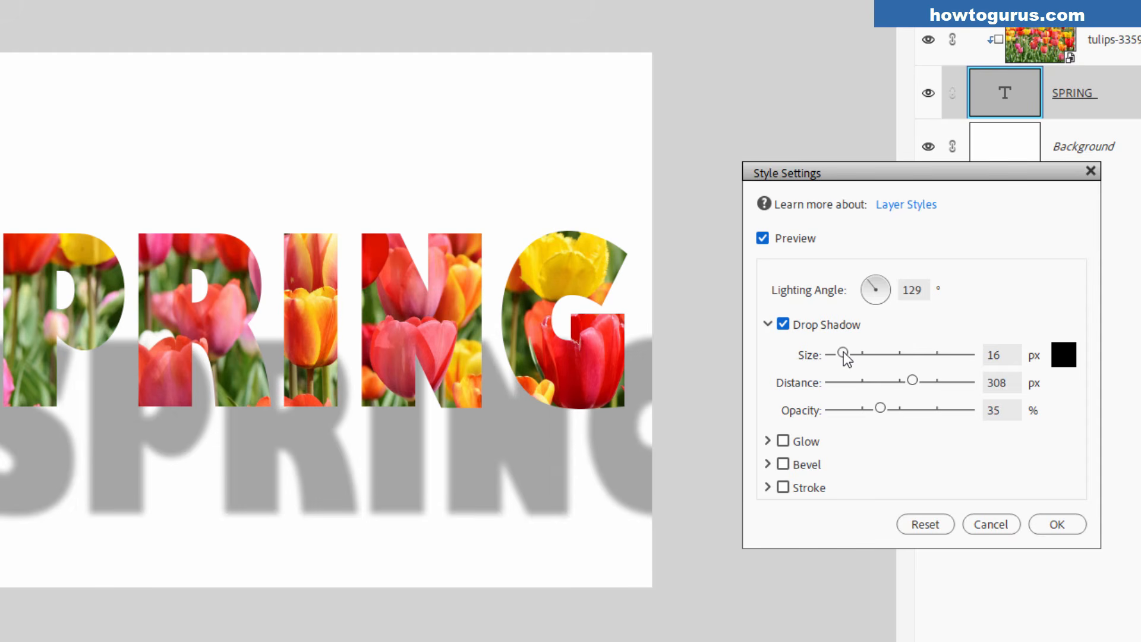
pyautogui.moveTo(886, 414)
pyautogui.mouseDown()
pyautogui.moveTo(928, 407)
pyautogui.moveTo(842, 408)
pyautogui.moveTo(894, 418)
pyautogui.mouseUp()
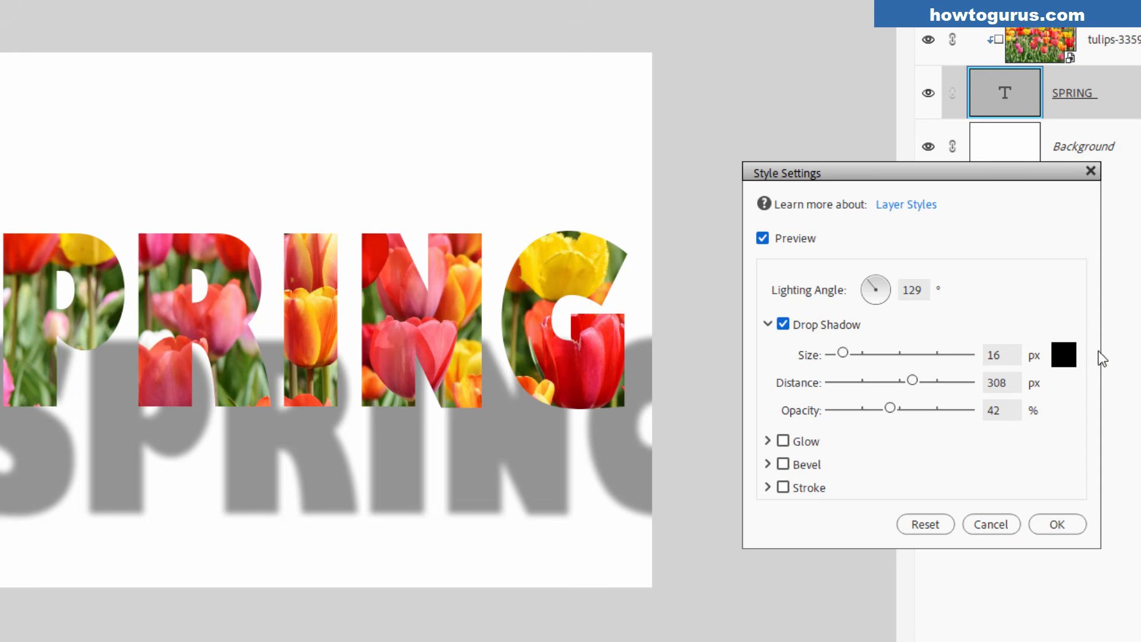
pyautogui.click(1065, 358)
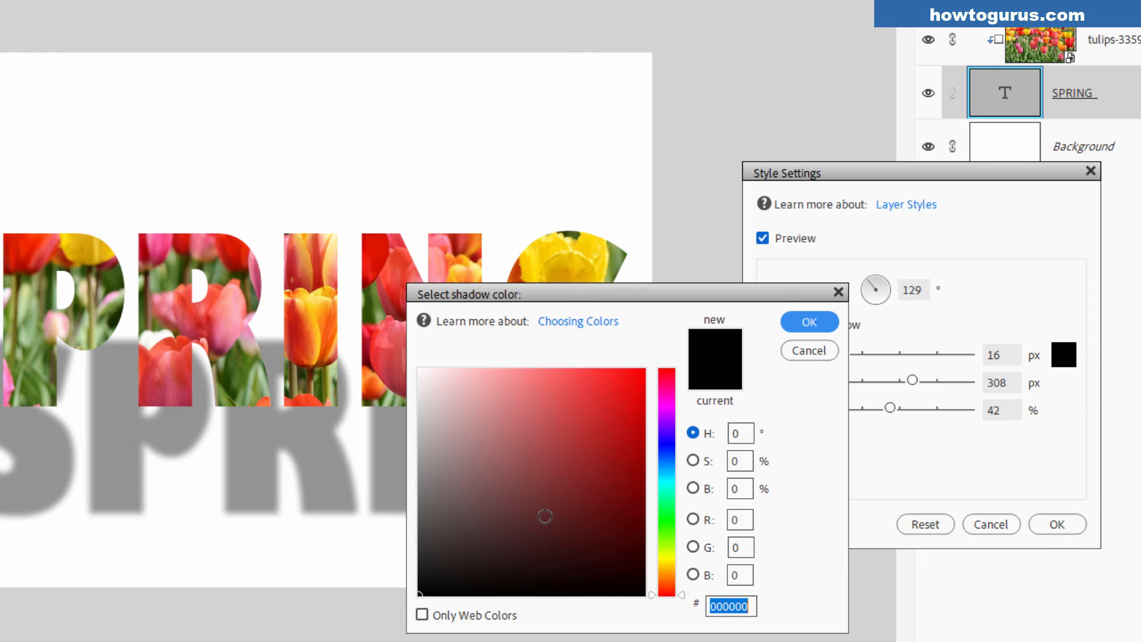
pyautogui.click(802, 351)
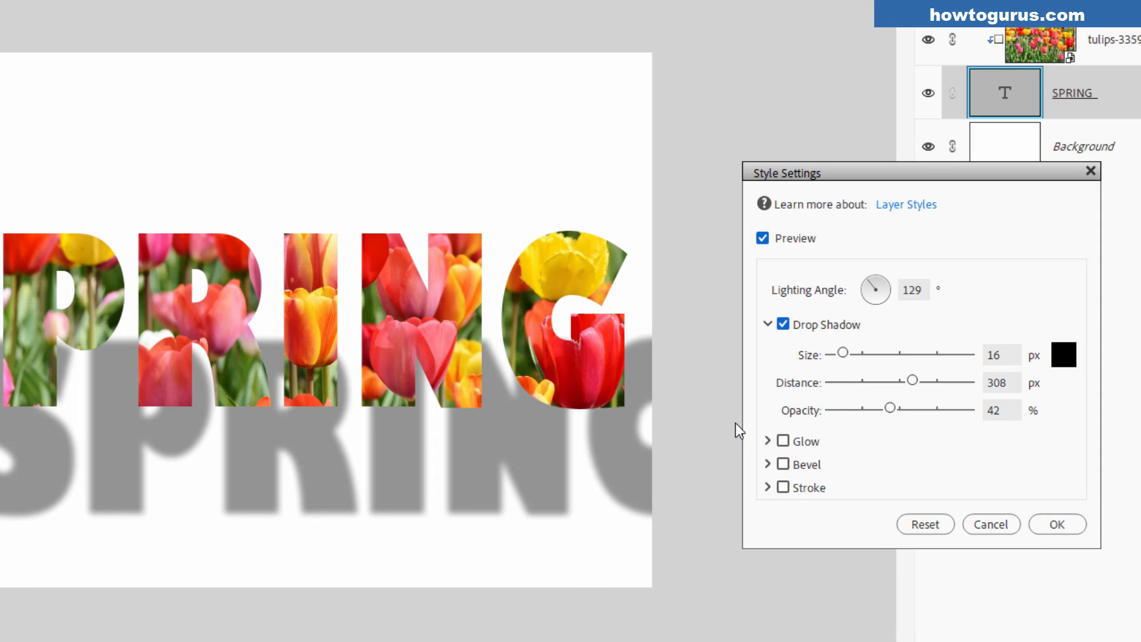
pyautogui.moveTo(915, 382); pyautogui.dragTo(839, 380)
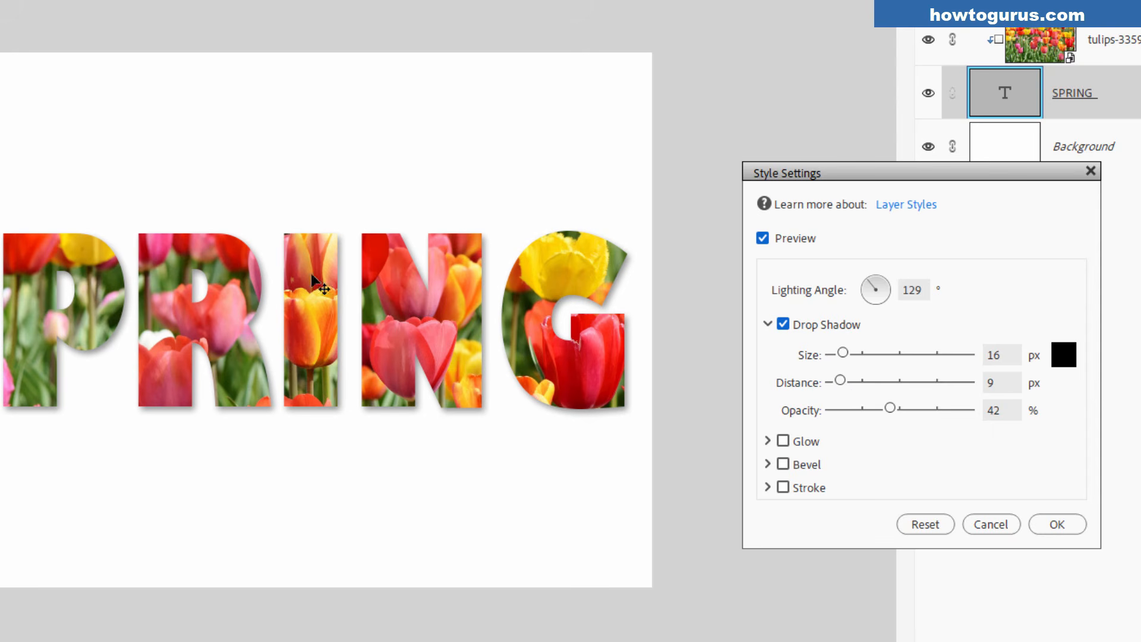
# Review the glow and bevel options, and try an 8 px black outside stroke before turning the stroke off.
pyautogui.click(767, 440)
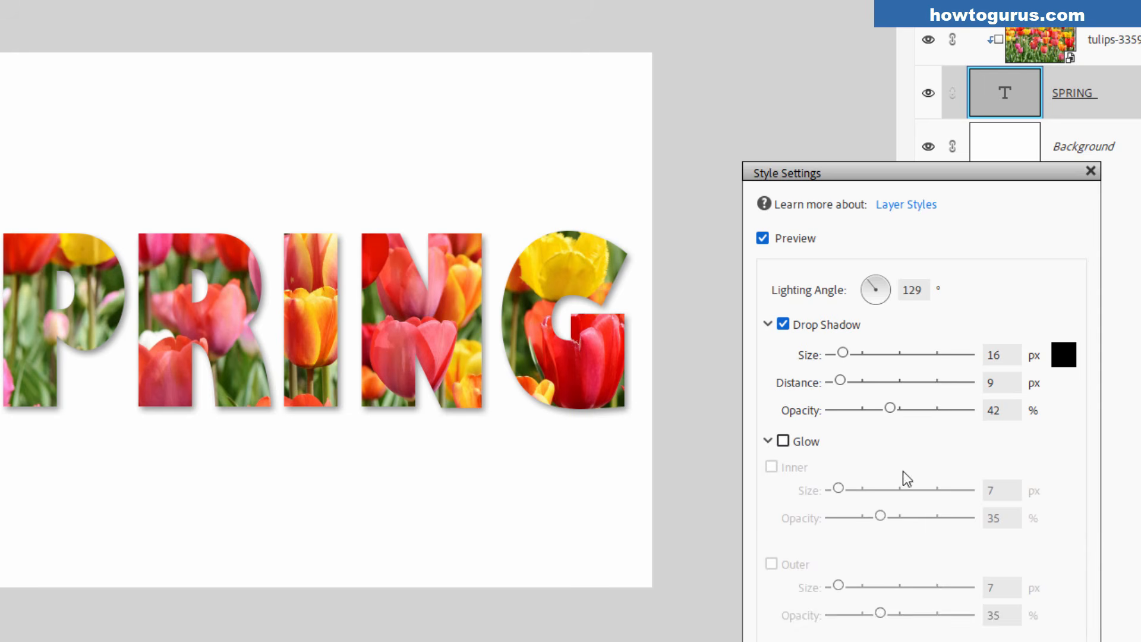
pyautogui.click(766, 441)
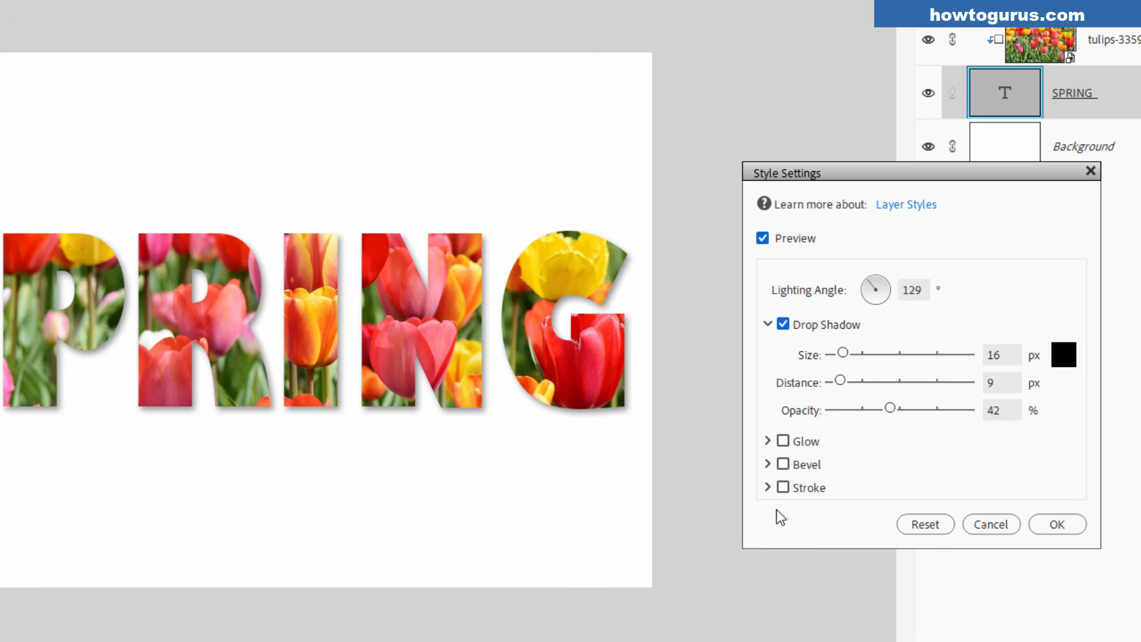
pyautogui.click(767, 464)
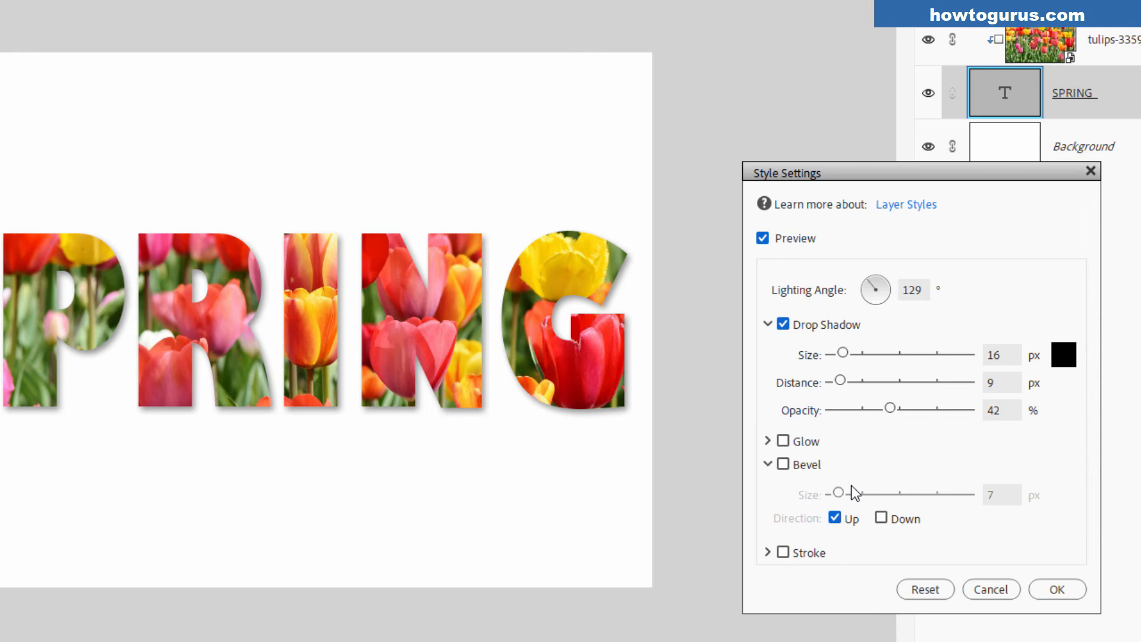
pyautogui.click(767, 464)
pyautogui.click(768, 487)
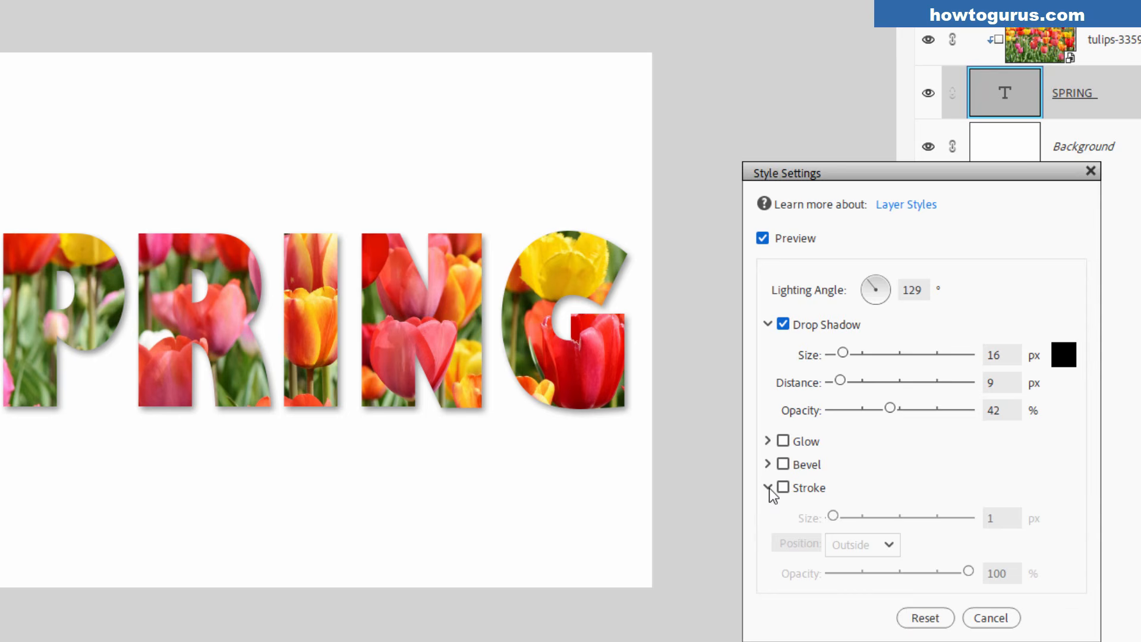
pyautogui.click(804, 492)
pyautogui.moveTo(833, 516); pyautogui.dragTo(840, 516)
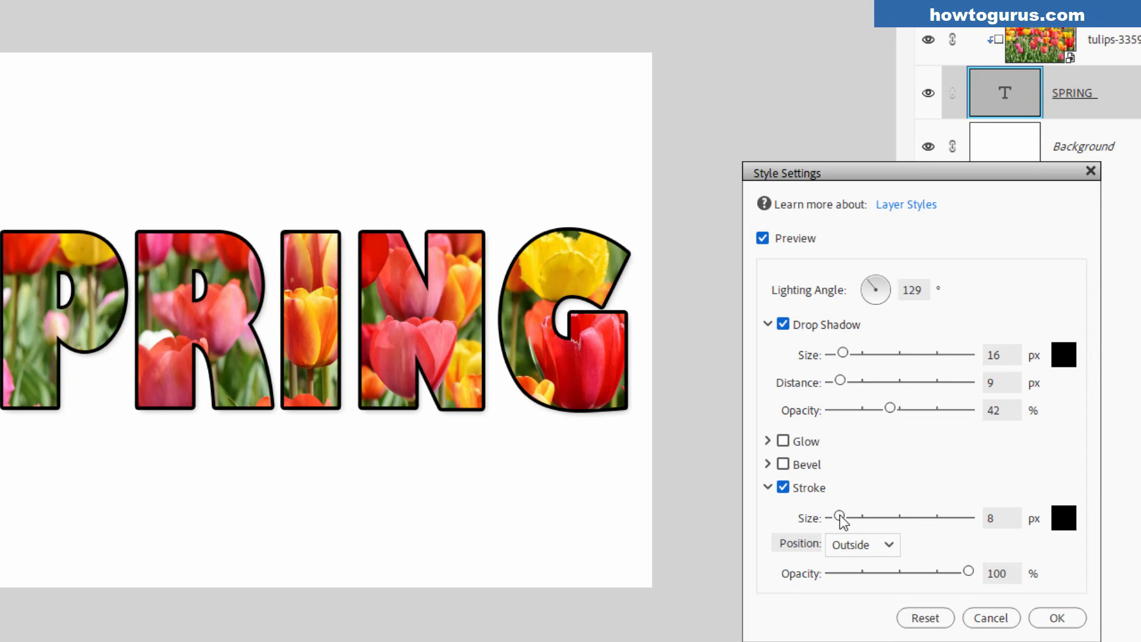
pyautogui.click(781, 487)
pyautogui.click(771, 487)
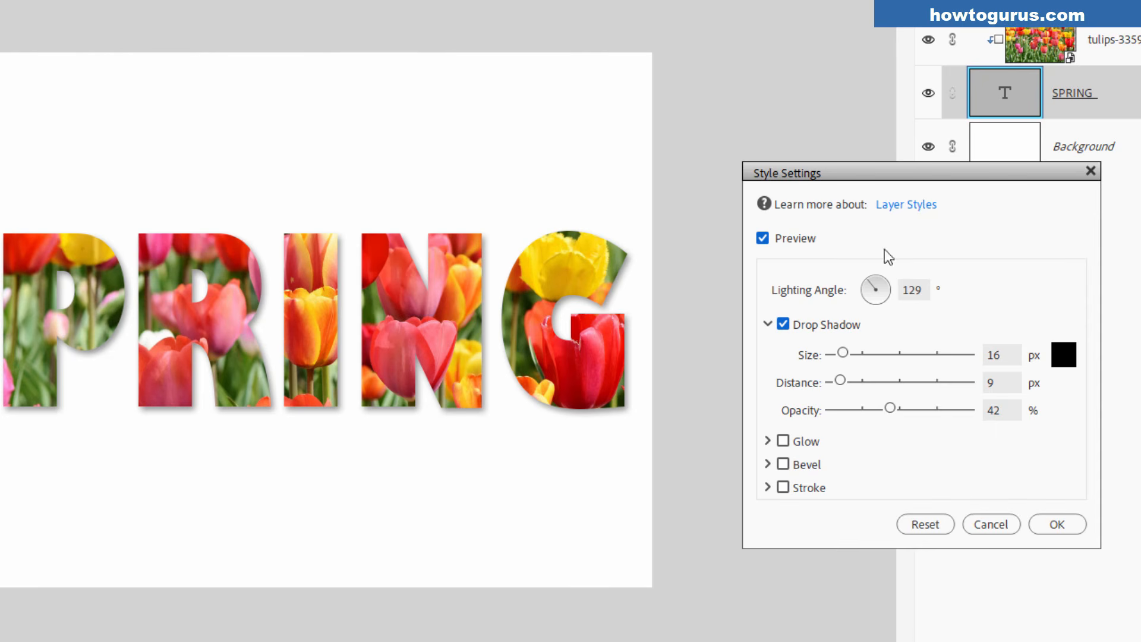
# Apply the drop shadow settings to the SPRING text and display the Wow Chrome collection of preset layer styles.
pyautogui.click(1055, 525)
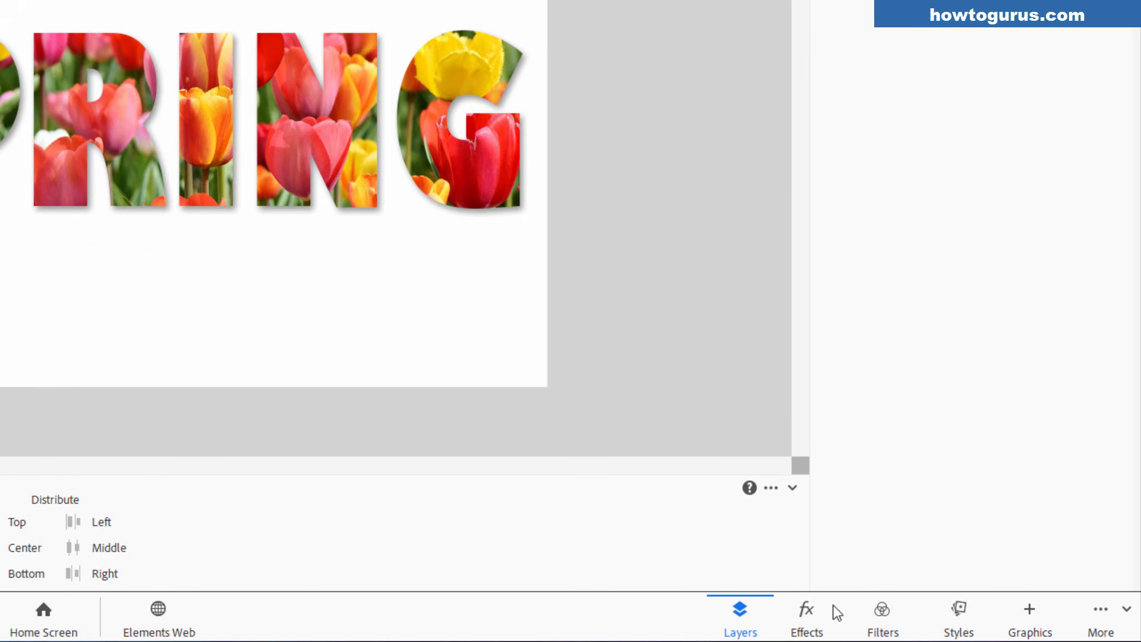
pyautogui.click(958, 612)
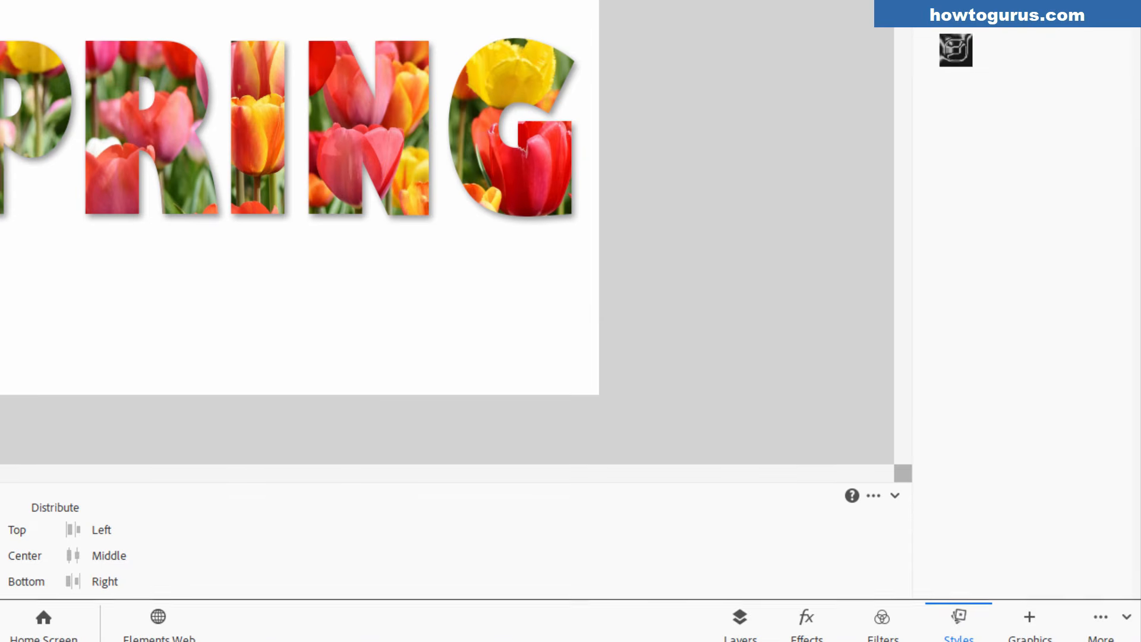
pyautogui.click(956, 0)
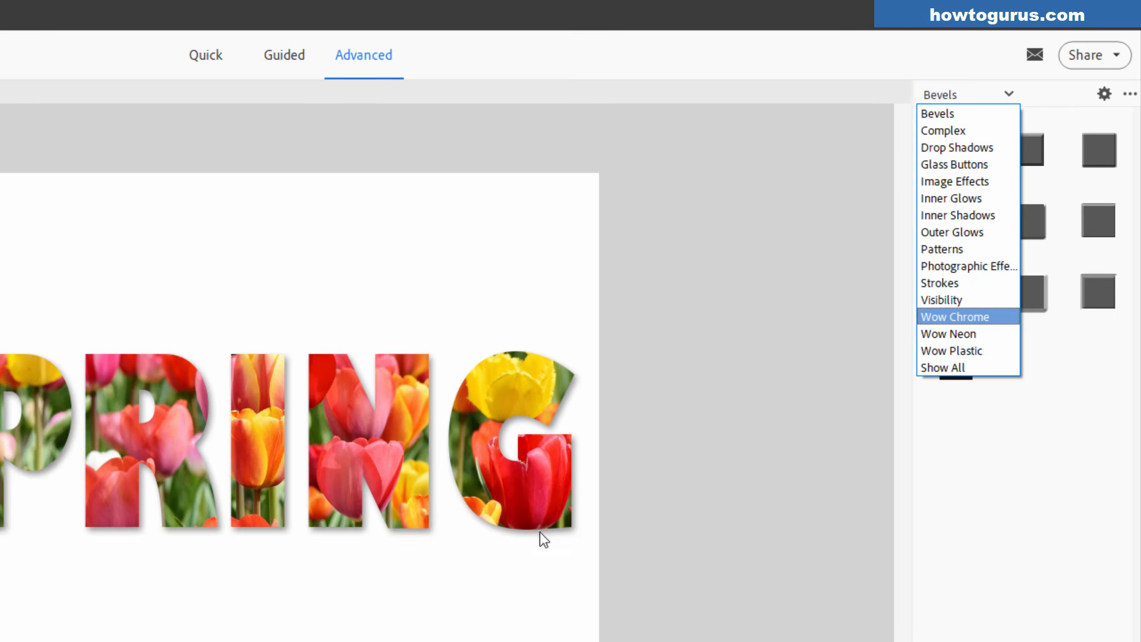
pyautogui.click(955, 317)
# Try the Wow Chrome styles on the SPRING text, including Wow-Chrome Beveled Edge and Wow-Chrome Reflecting, and undo them.
pyautogui.click(955, 221)
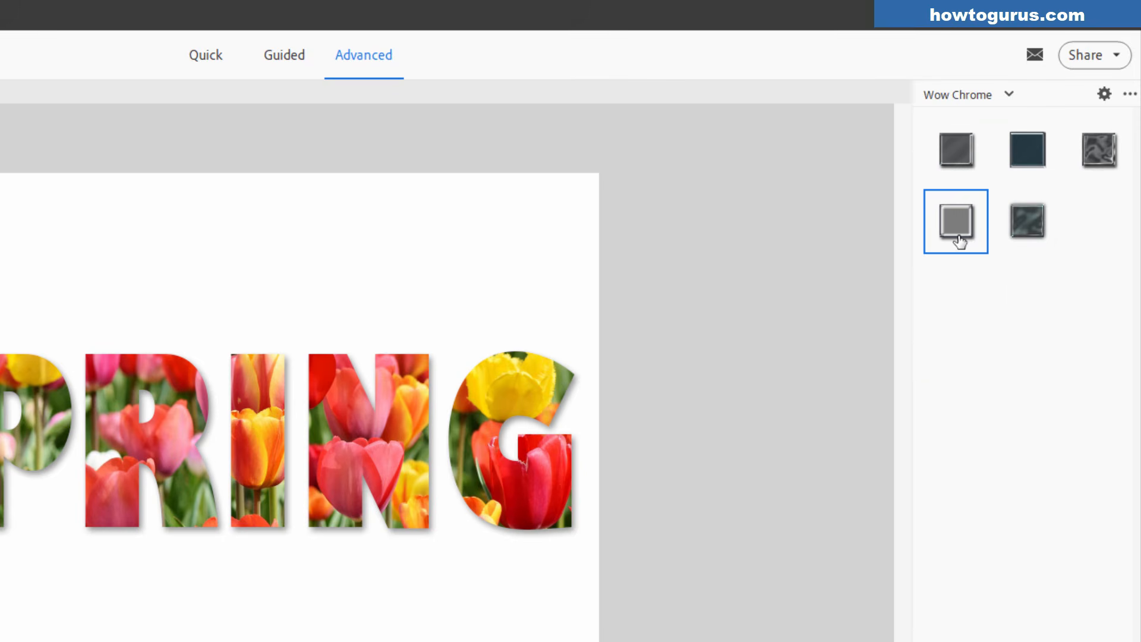
pyautogui.click(954, 164)
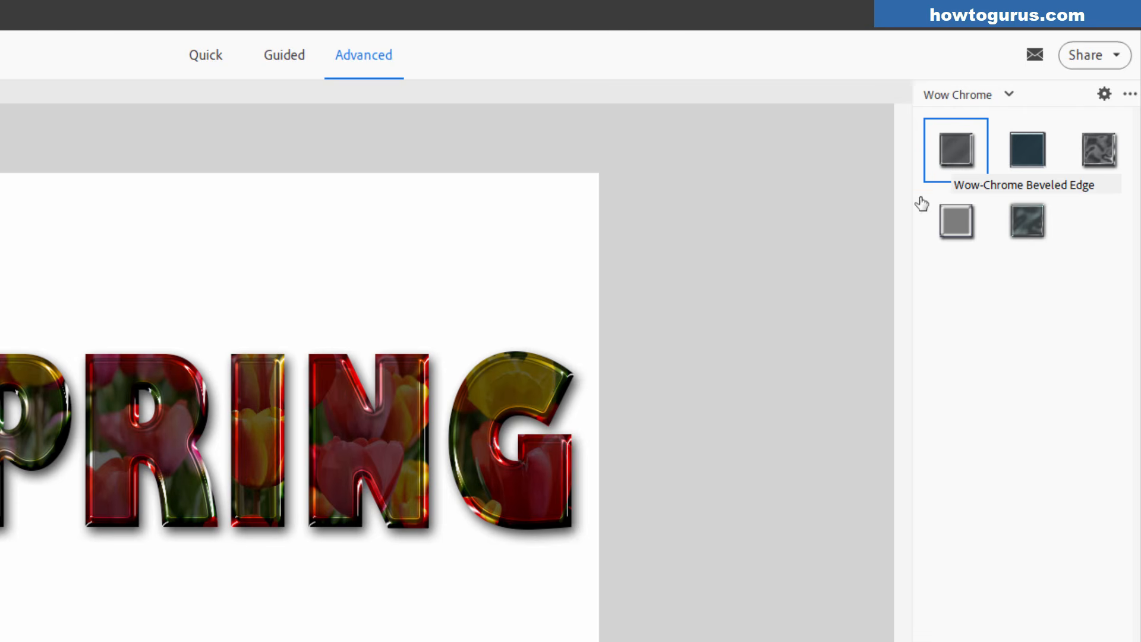
pyautogui.click(1033, 168)
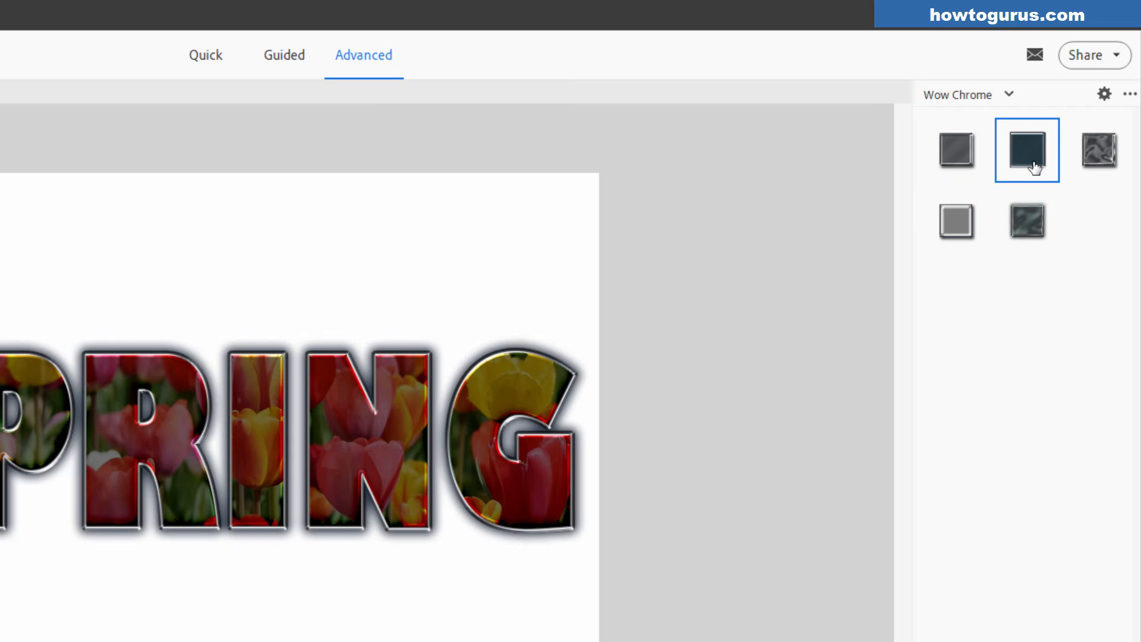
pyautogui.click(1100, 164)
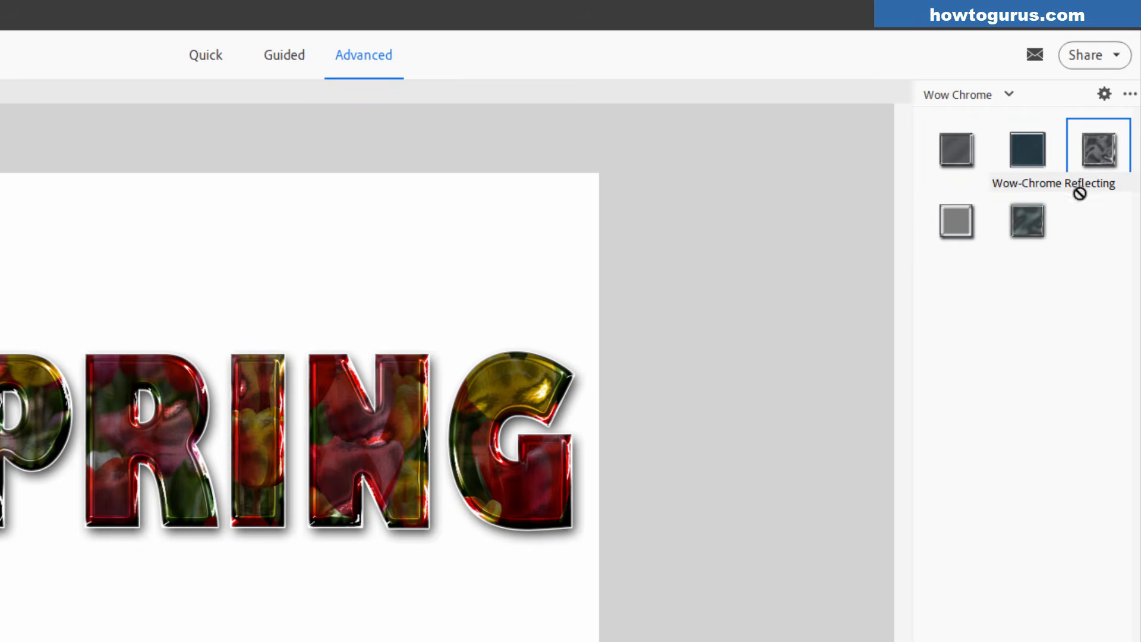
pyautogui.click(1027, 219)
pyautogui.hotkey('ctrl', 'z')
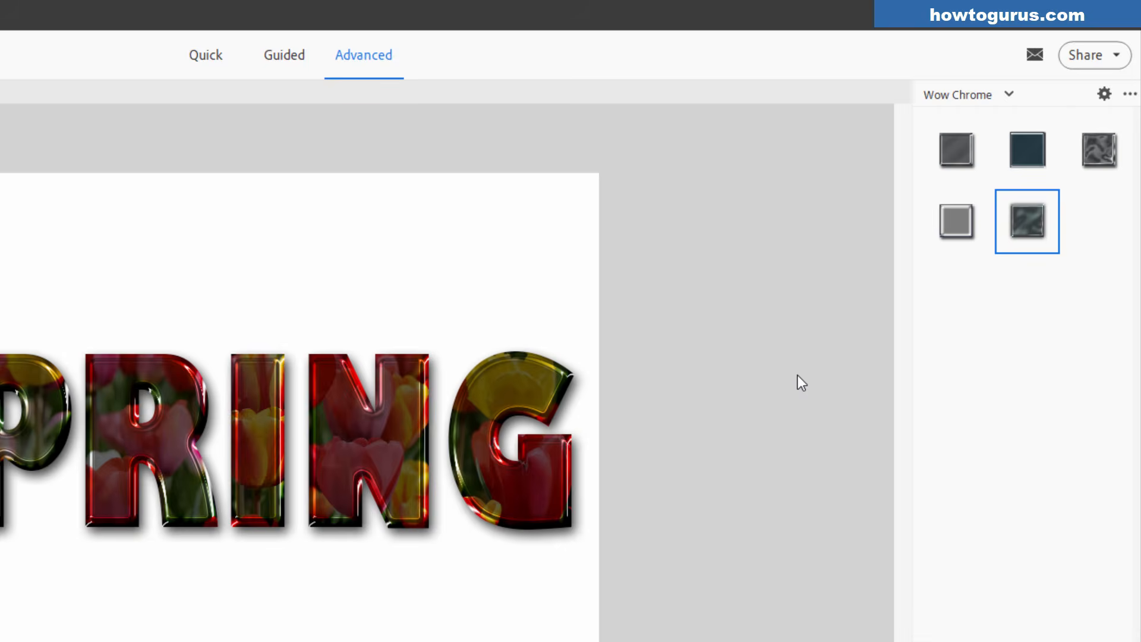
# Try the orange Wow Neon style with a shadow on the SPRING text and undo it.
pyautogui.click(1008, 94)
pyautogui.click(960, 332)
pyautogui.click(963, 287)
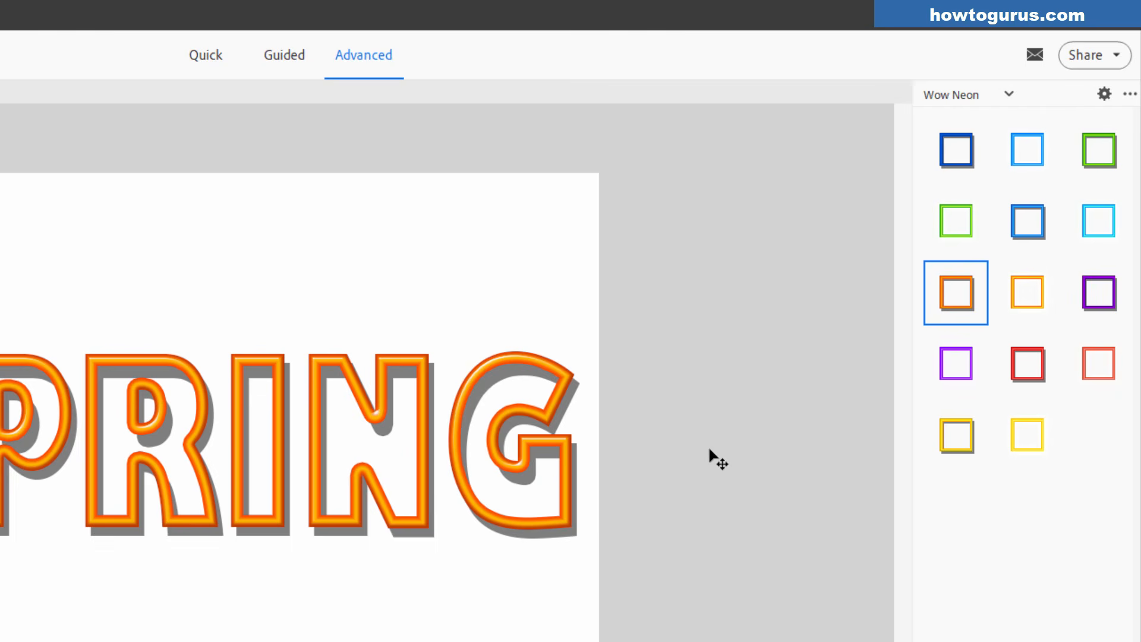
pyautogui.hotkey('ctrl', 'z')
# Try the orange Wow Plastic style on the SPRING text and undo it.
pyautogui.click(1008, 96)
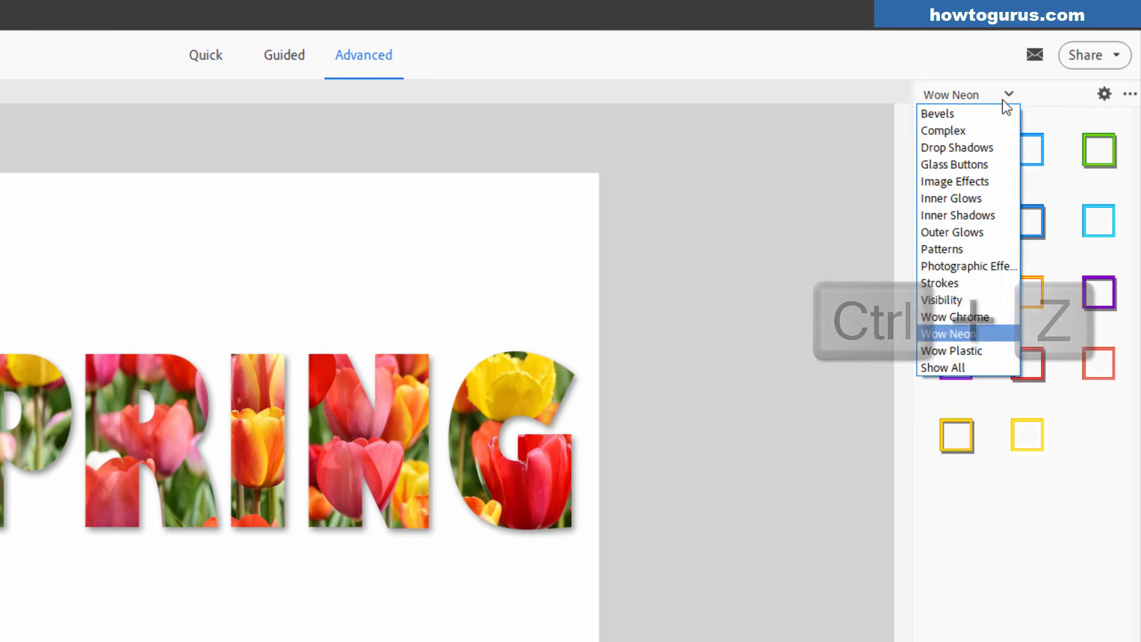
pyautogui.click(953, 349)
pyautogui.click(955, 298)
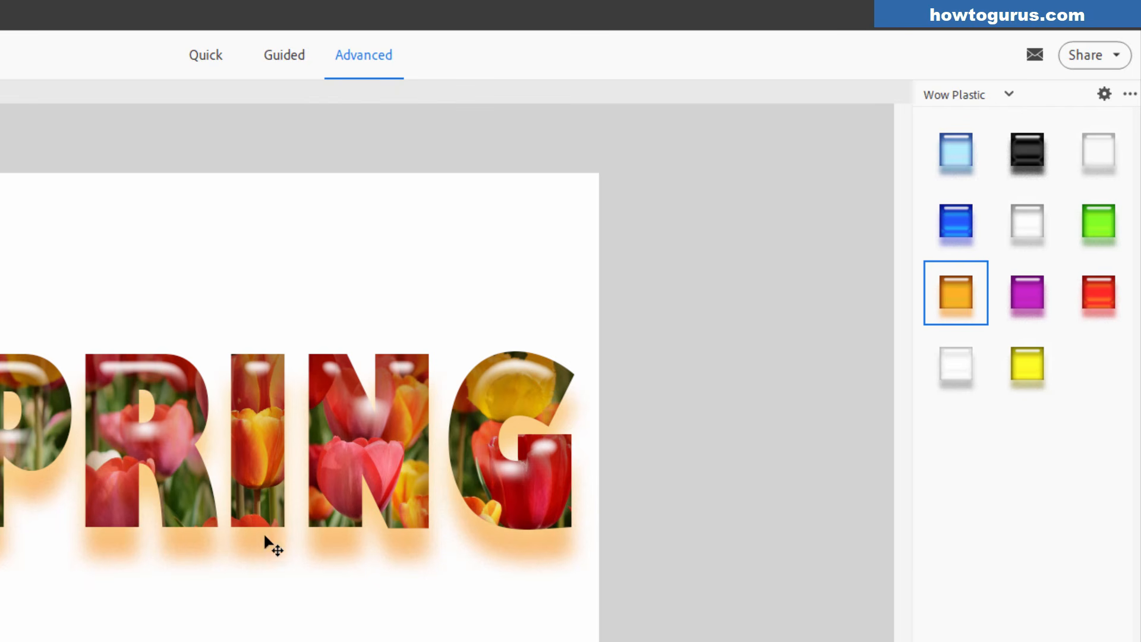
pyautogui.hotkey('ctrl', 'z')
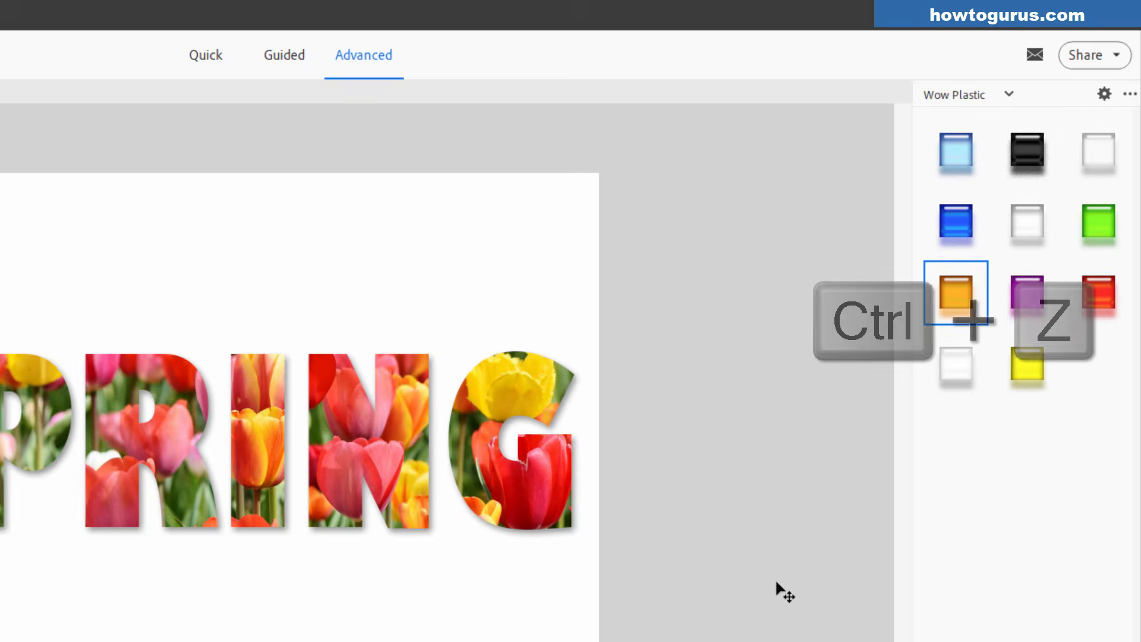
# Review the available style categories, close the list without choosing one, and return to the document's layer stack.
pyautogui.click(1007, 95)
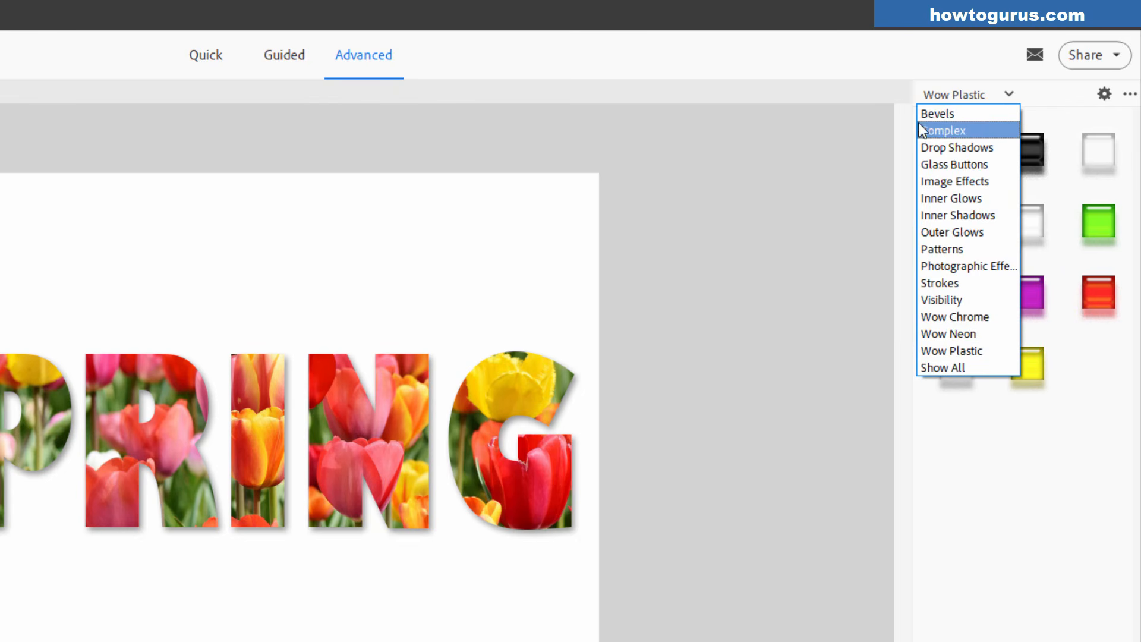
pyautogui.click(839, 227)
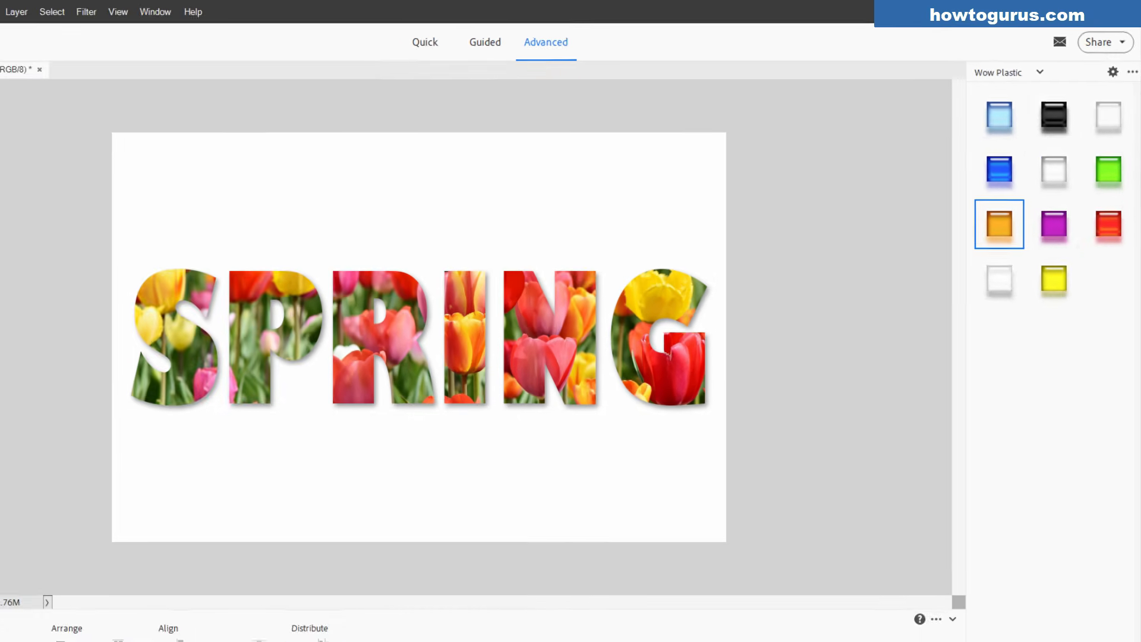
pyautogui.click(873, 625)
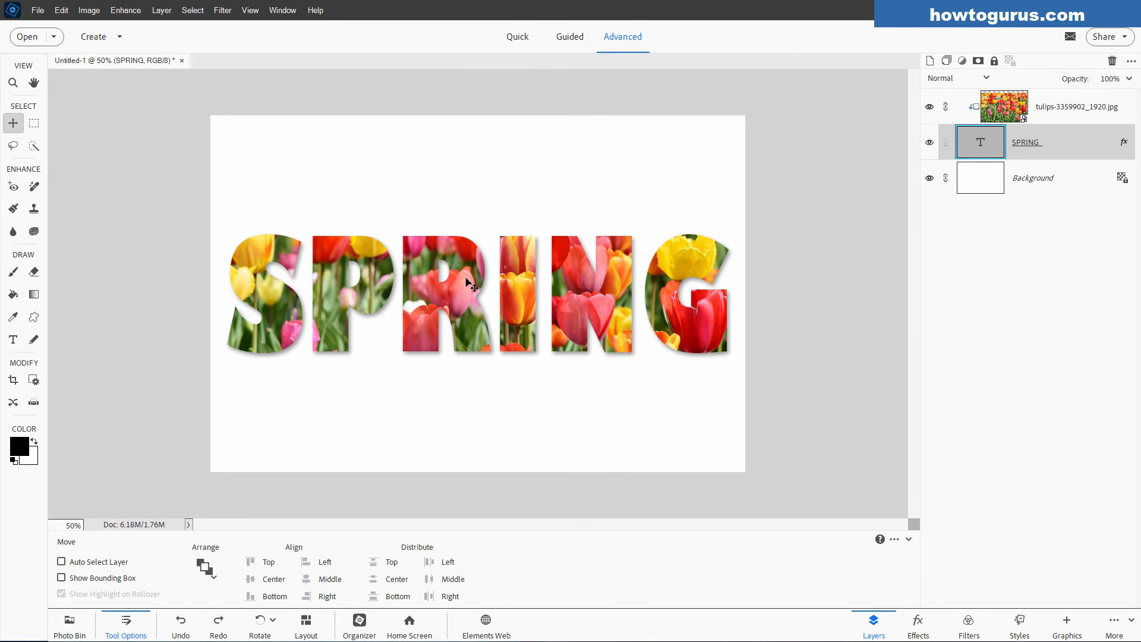